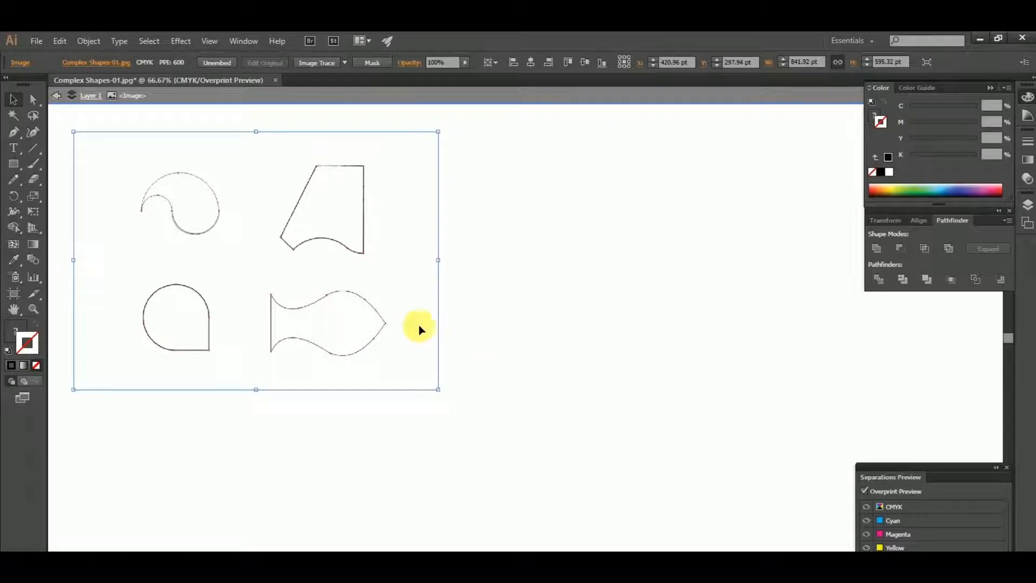
Exit isolation mode and leave the template image deselected in its original position
double_click(516, 278)
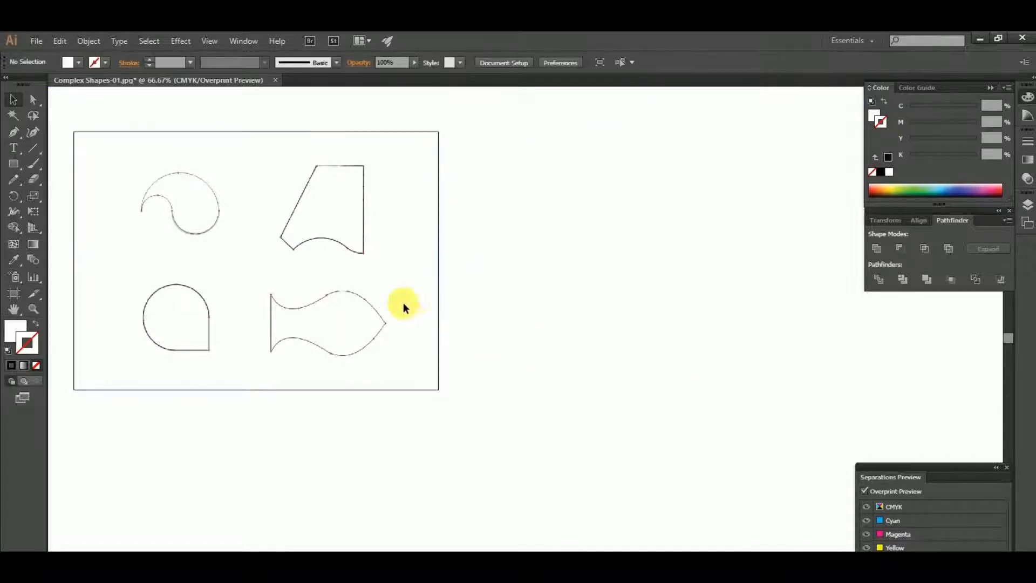
drag(384, 308, 620, 427)
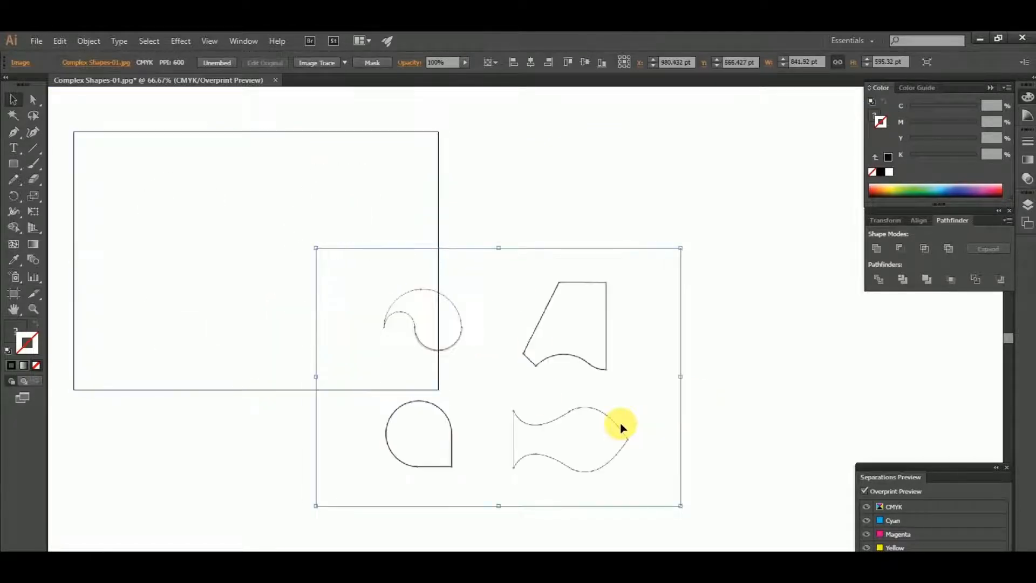
key(ctrl+z)
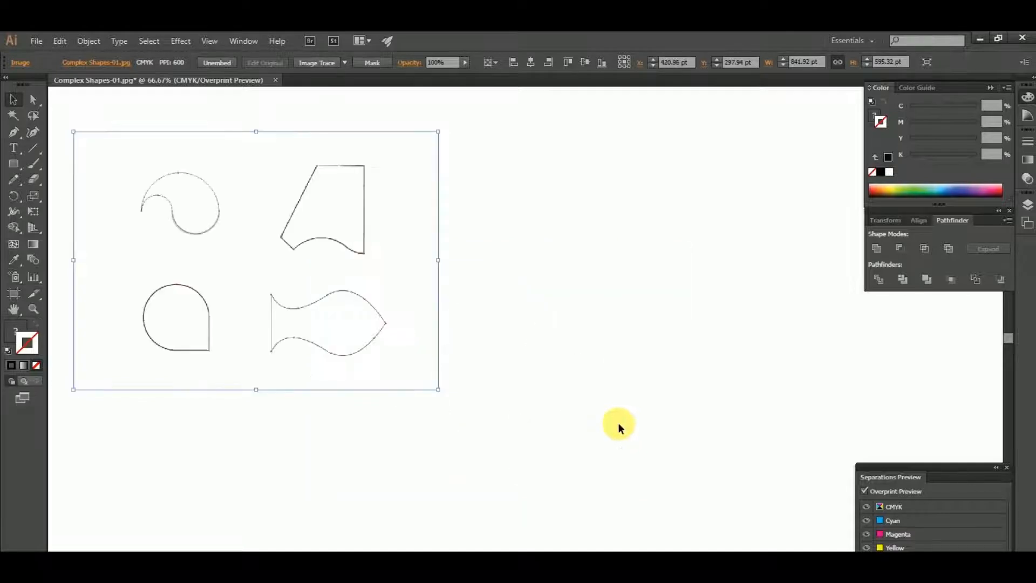
scroll(368, 351, up, 1)
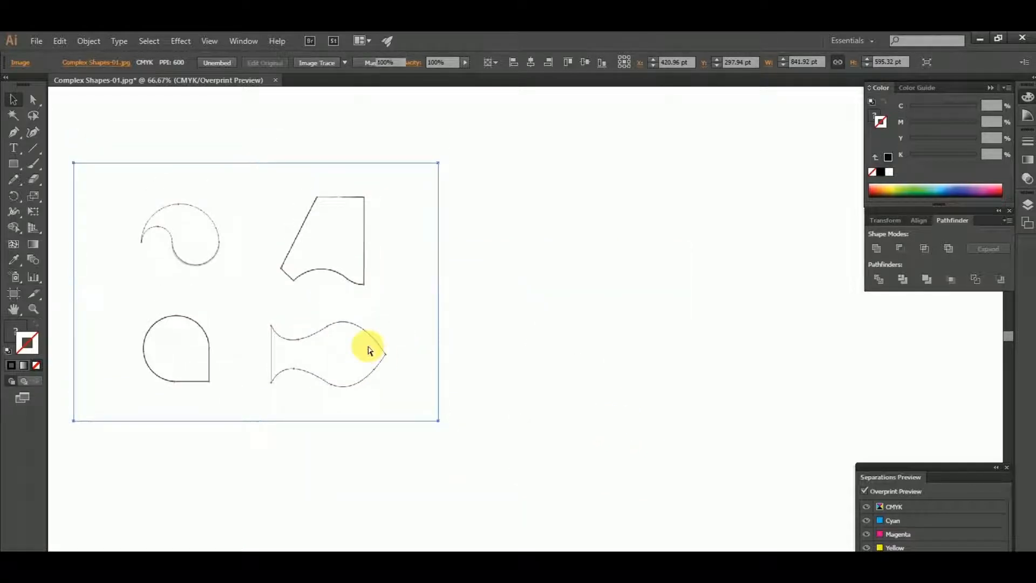
key(ctrl+shift+a)
scroll(368, 350, up, 1)
Set up the Pen tool with no fill and a 0.5 pt stroke weight
key(p)
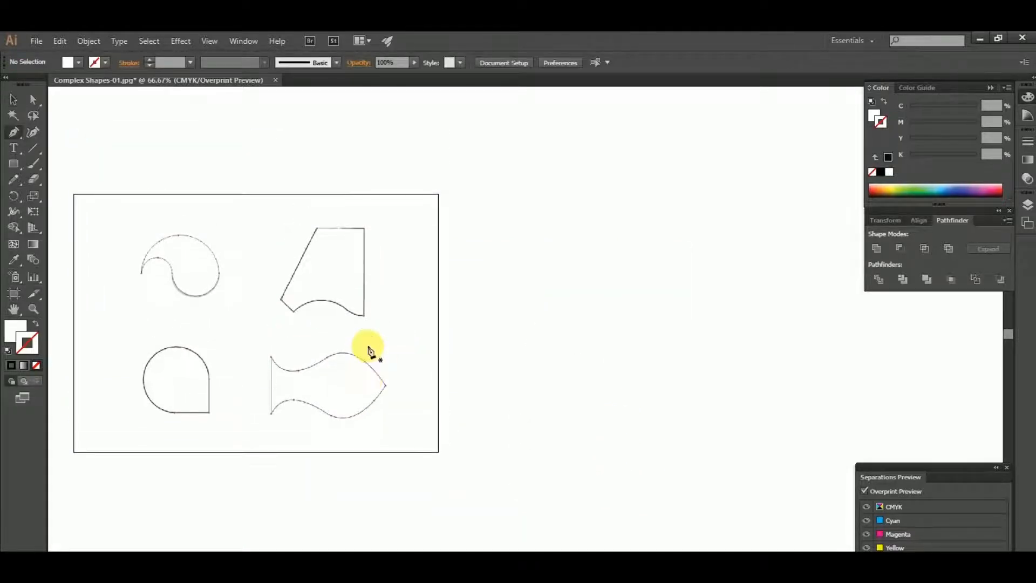
click(22, 326)
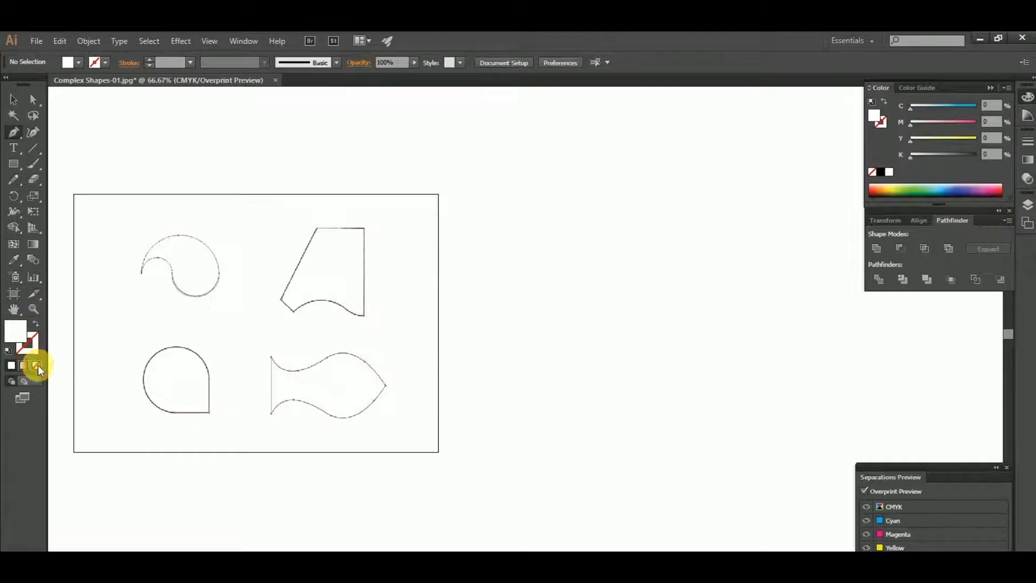
click(37, 366)
click(34, 343)
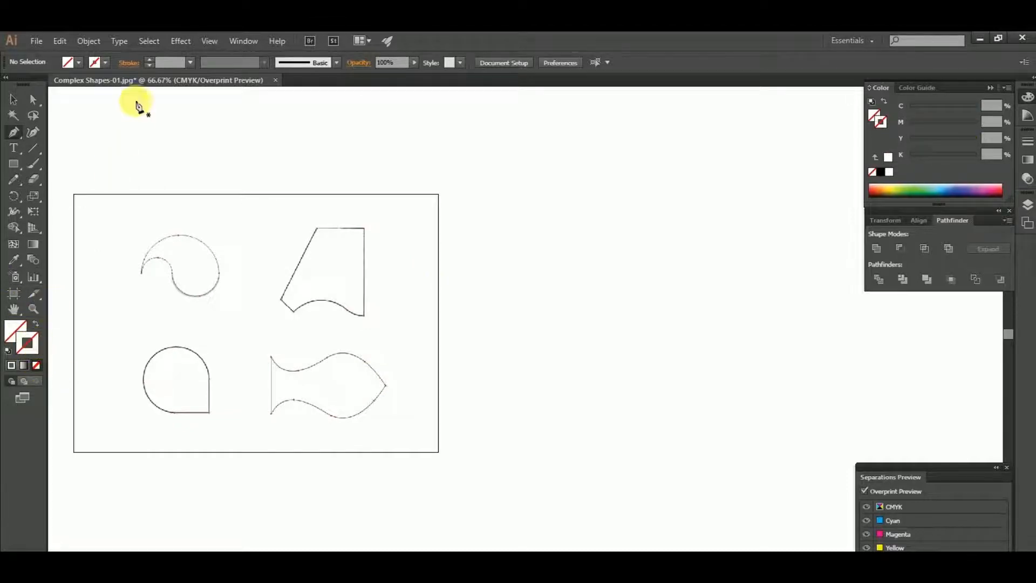
click(192, 63)
click(215, 92)
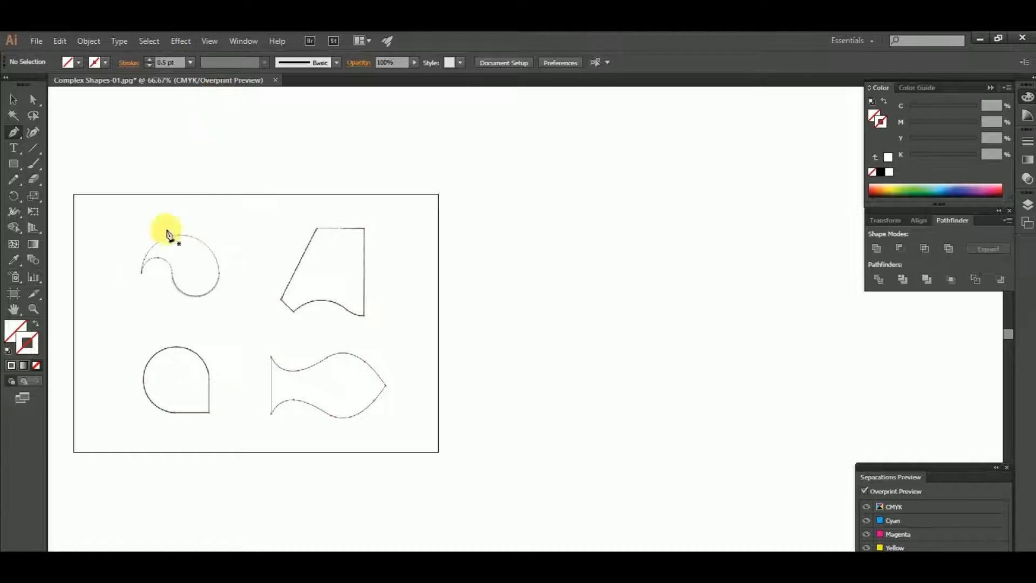
Set the stroke colour to pure magenta with CMYK values 0, 100, 0, 0
double_click(41, 342)
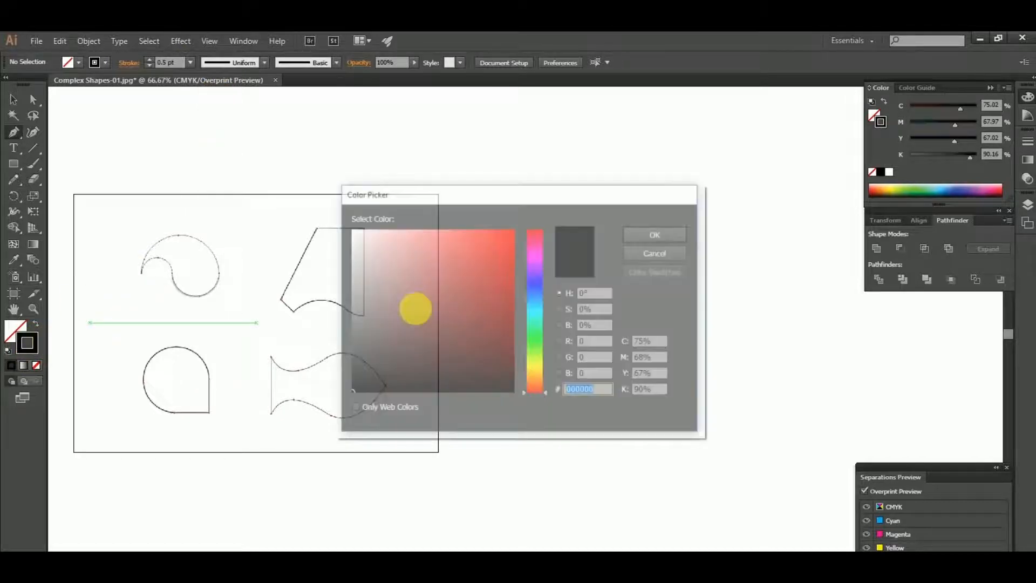
text(0)
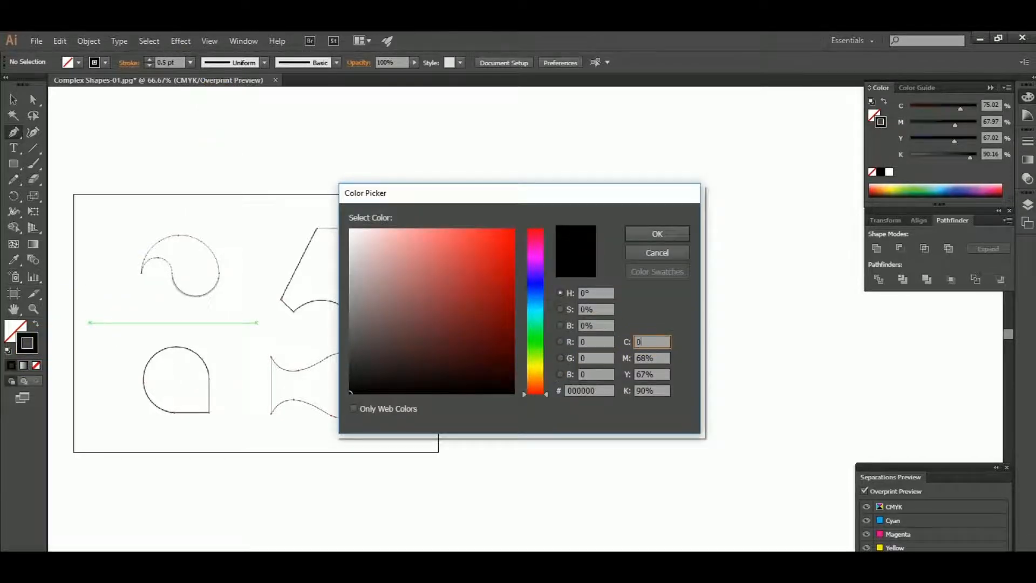
key(Tab)
text(100)
key(Tab)
text(0)
key(Tab)
text(0)
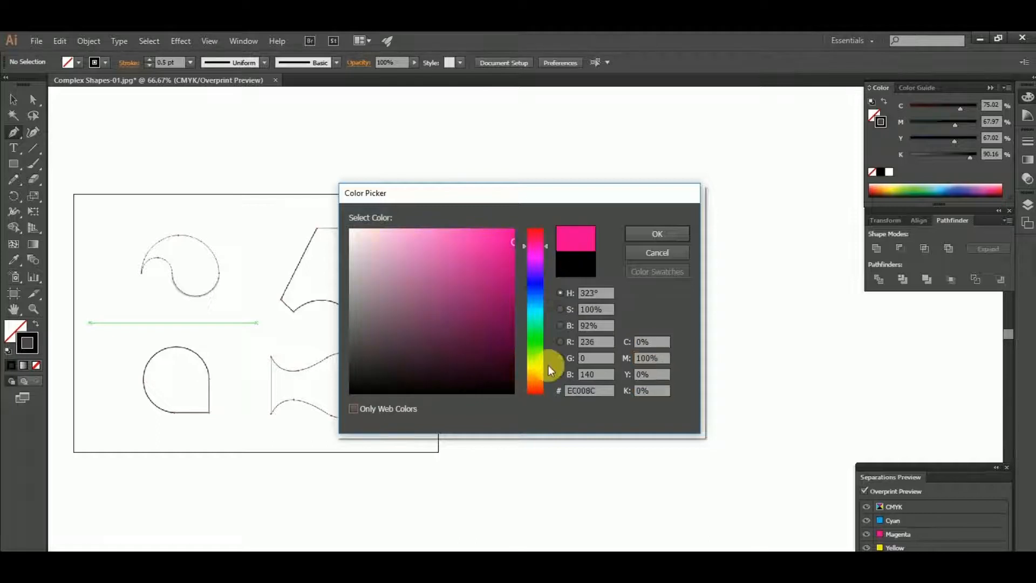
click(656, 235)
Start a Pen path at the comma shape's tail tip and trace the small inner arc over its crest to the inflection dot
scroll(142, 265, up, 6)
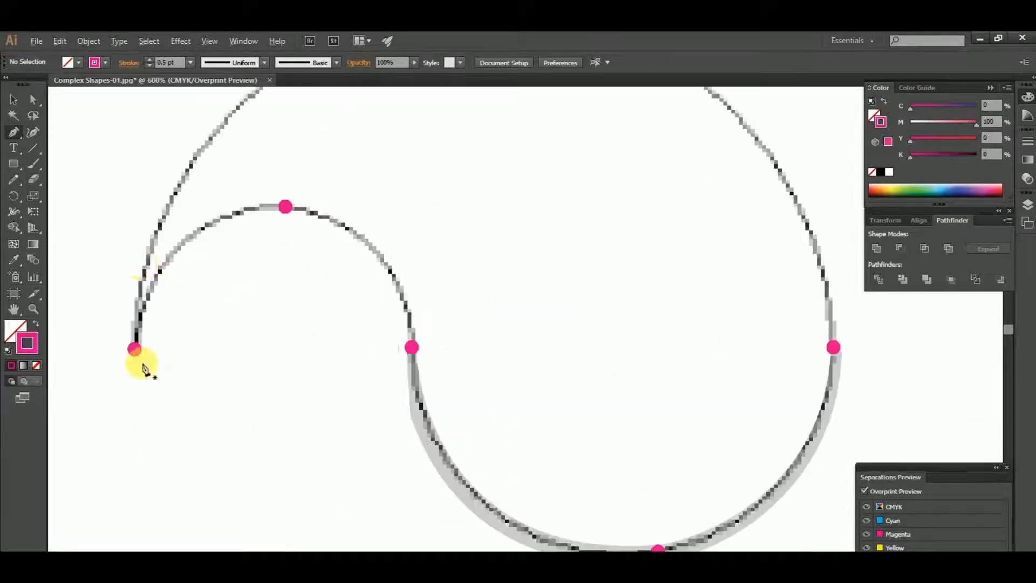
click(134, 348)
scroll(196, 266, up, 2)
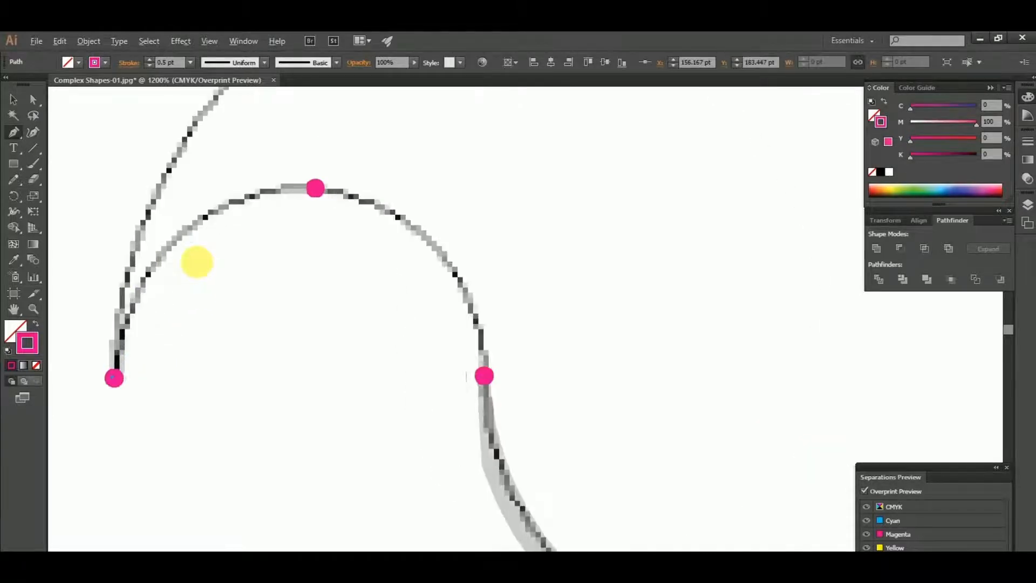
drag(381, 156, 503, 186)
scroll(503, 185, down, 1)
drag(529, 239, 367, 175)
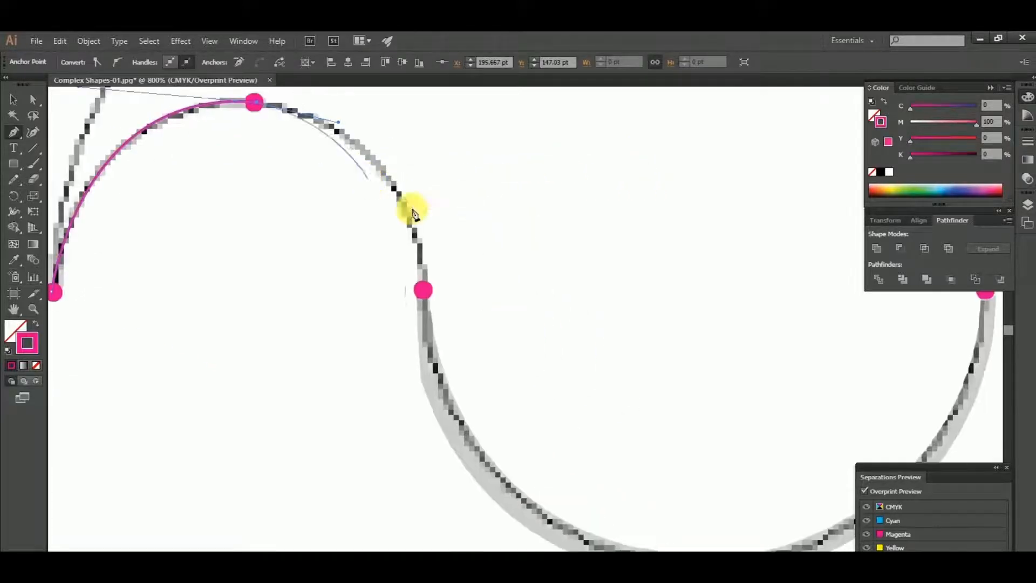
drag(423, 292, 456, 446)
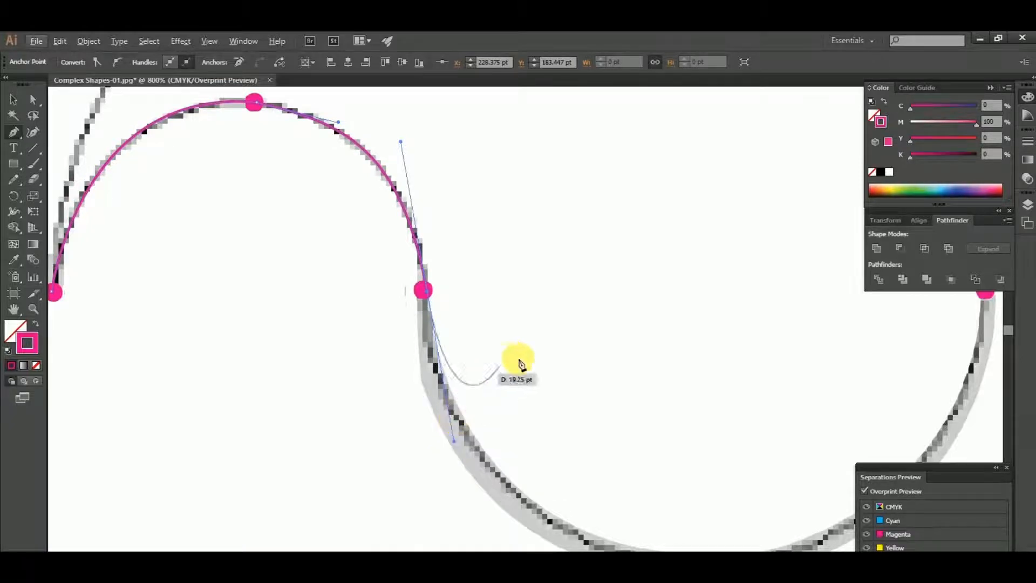
Add a curved anchor at the comma shape's lowest dot and adjust the inflection anchor's handle so the segment follows the template
drag(525, 368, 299, 326)
scroll(289, 369, down, 1)
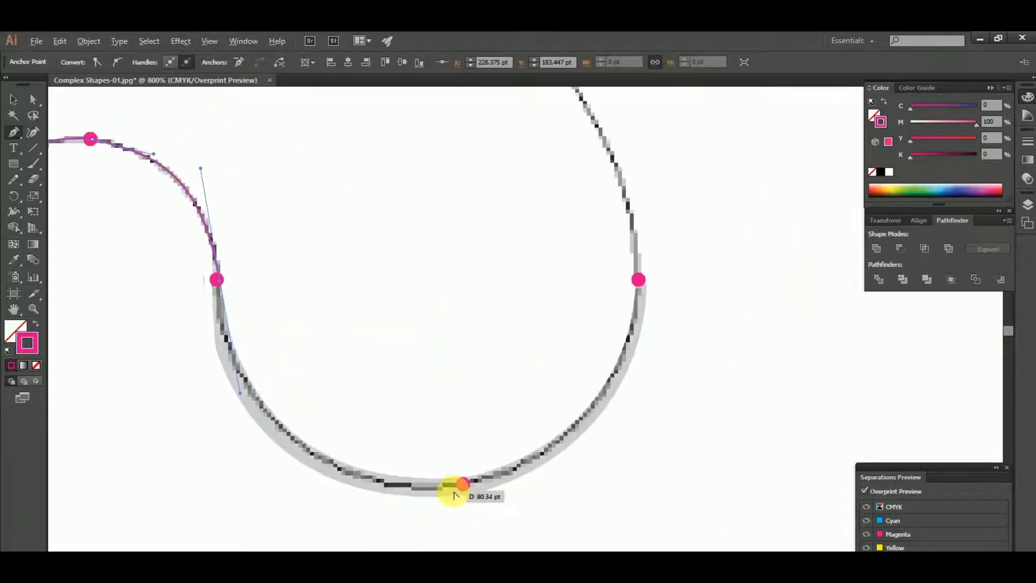
scroll(455, 488, up, 1)
mouse_move(470, 484)
mouse_down()
mouse_move(698, 477)
mouse_move(556, 472)
mouse_up()
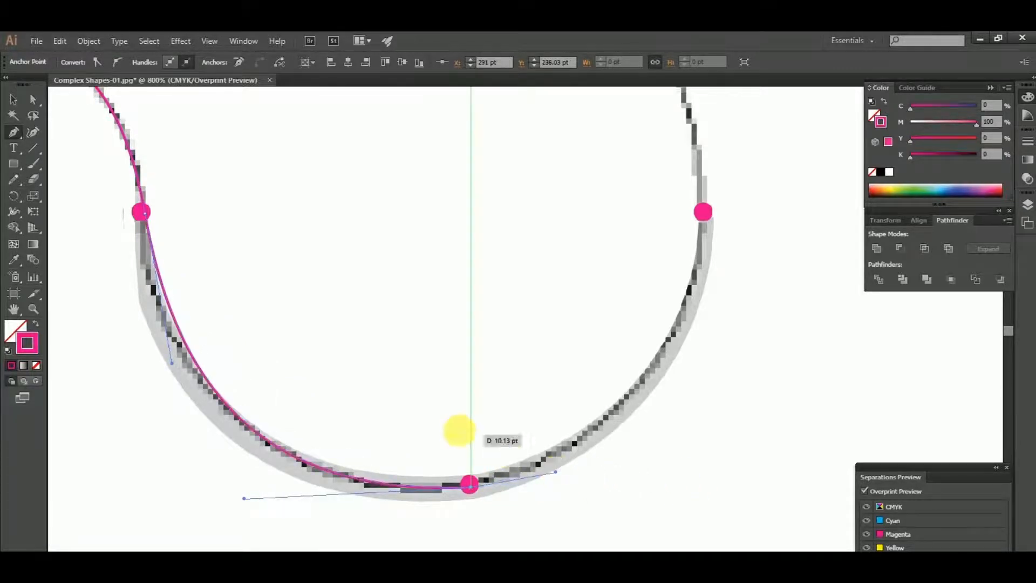
drag(459, 430, 643, 446)
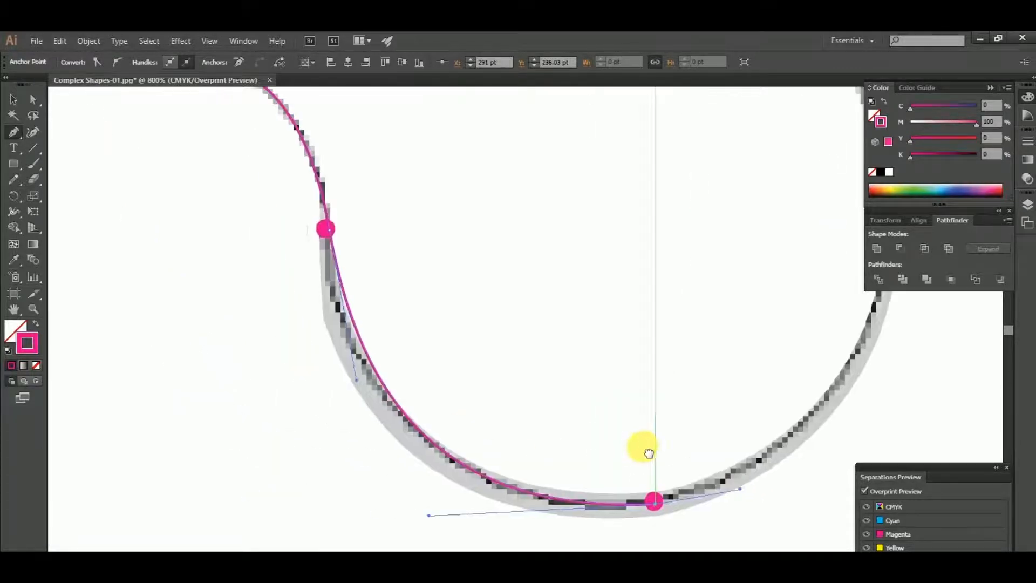
ctrl+click(356, 380)
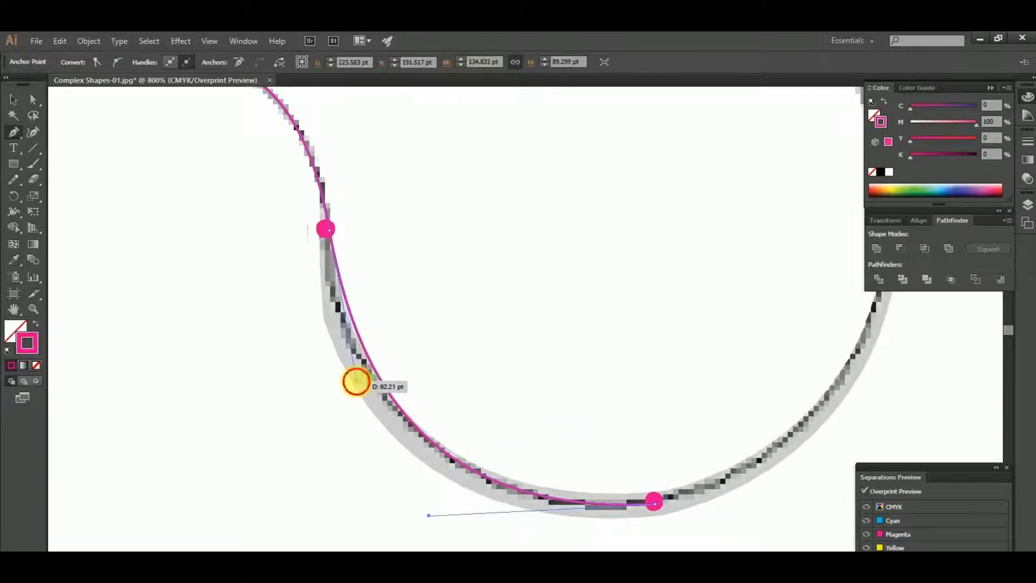
drag(356, 382, 352, 380)
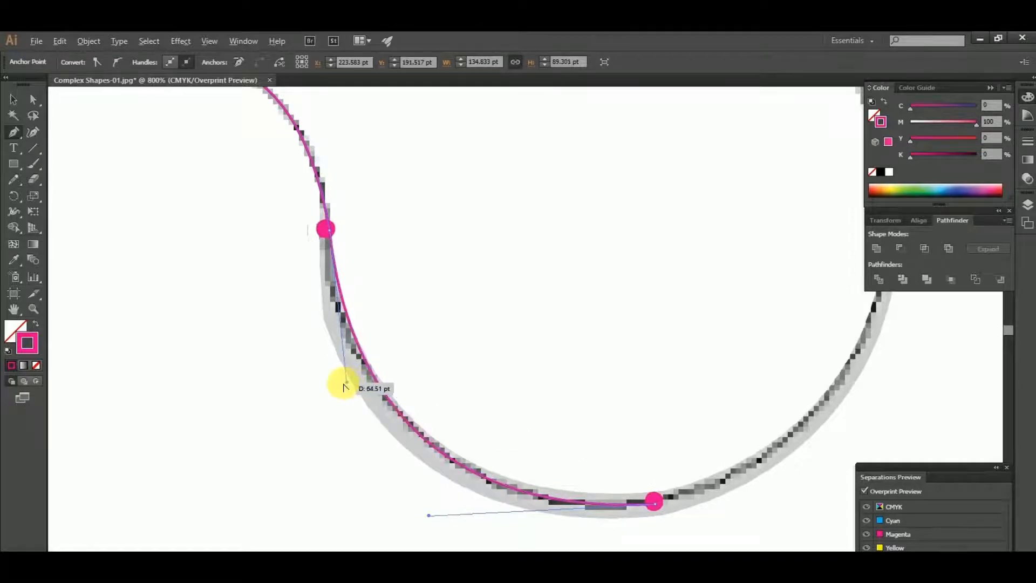
Continue the curve up to the dot on the comma shape's outer right side, with handles following the outline vertically
scroll(346, 383, down, 1)
drag(701, 426, 421, 474)
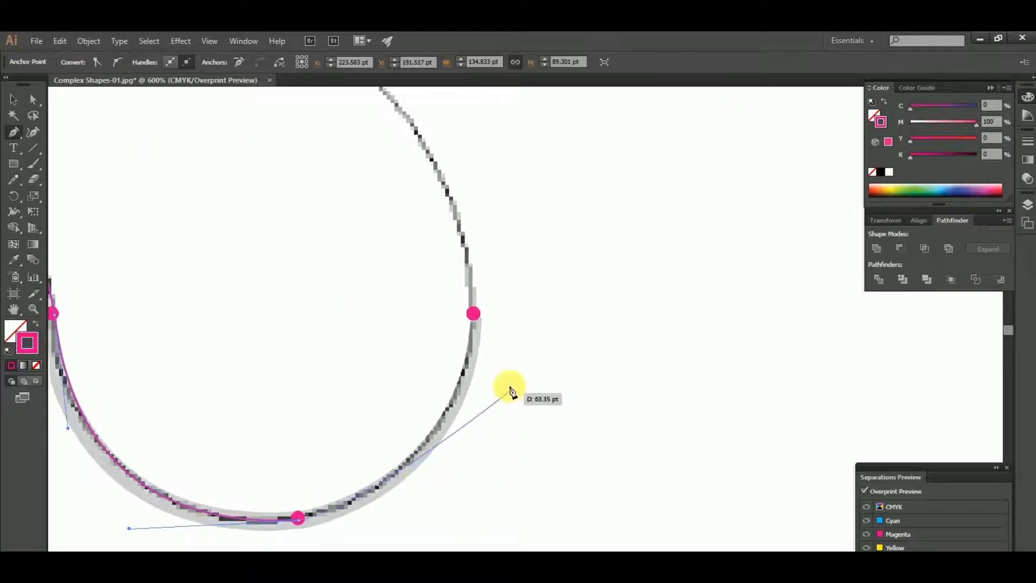
scroll(494, 372, up, 1)
drag(480, 337, 461, 249)
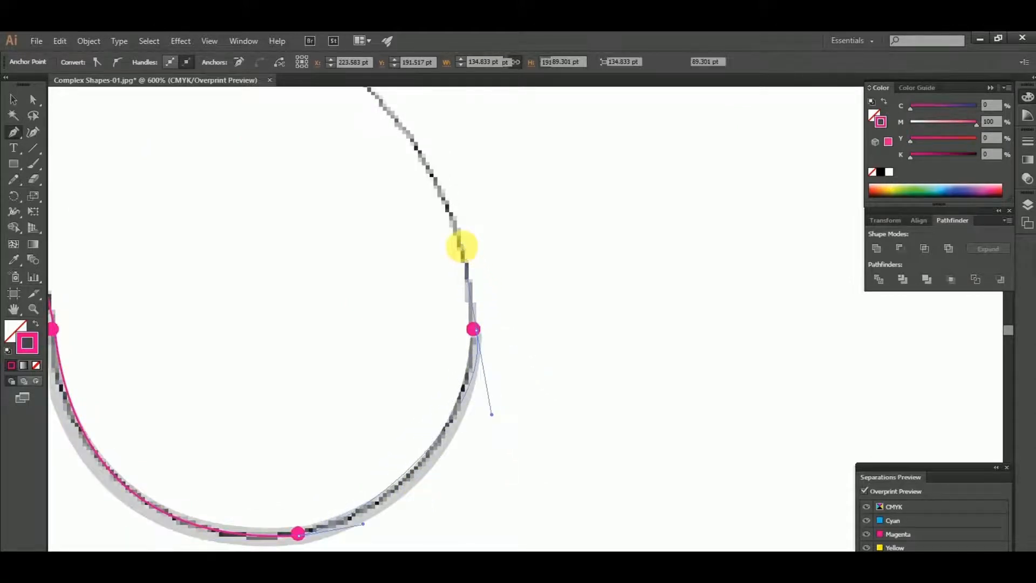
drag(473, 329, 469, 255)
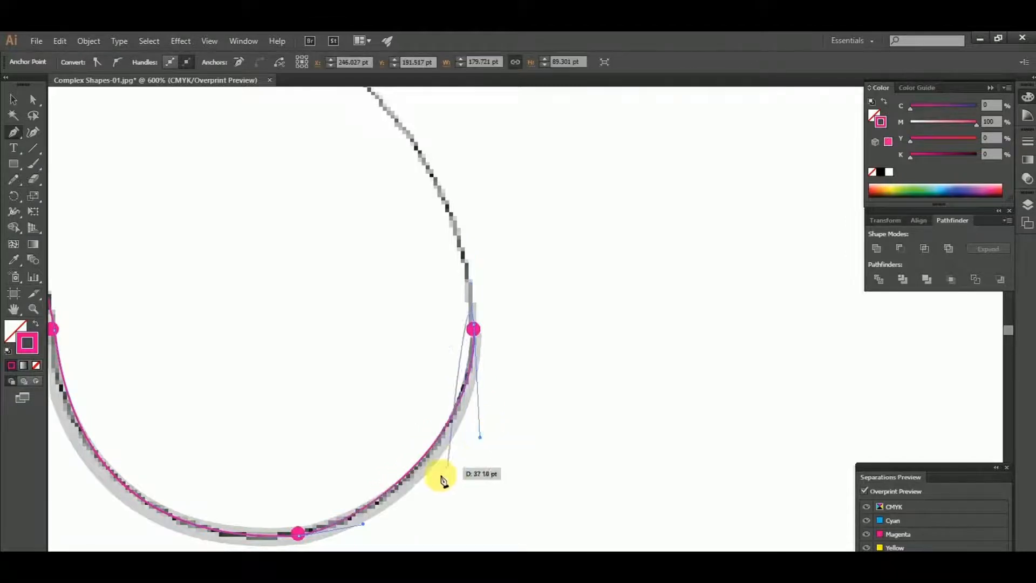
Refine the lowest anchor's outgoing handle so the lower-right curve matches the template line
scroll(361, 536, up, 1)
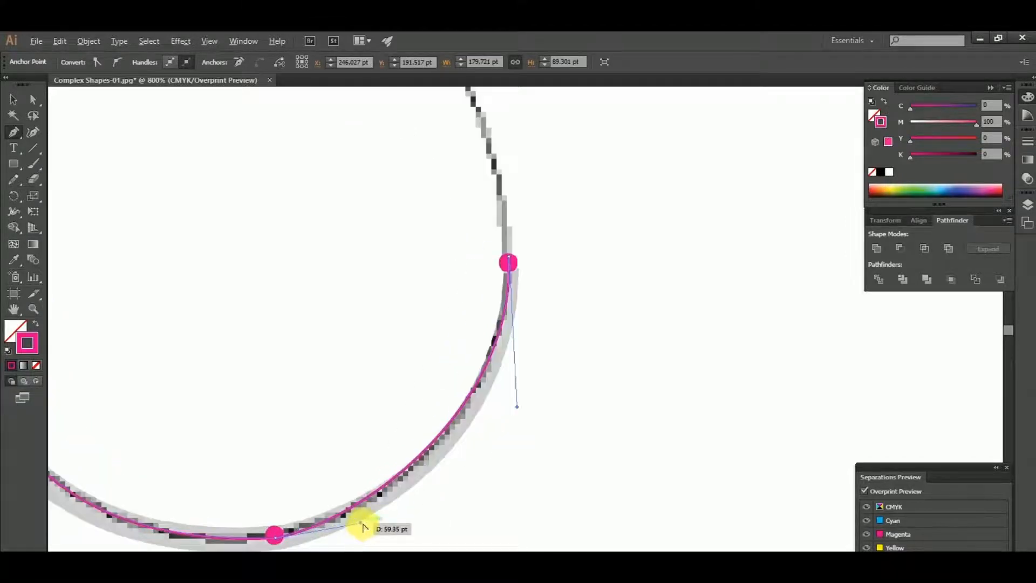
drag(363, 527, 407, 517)
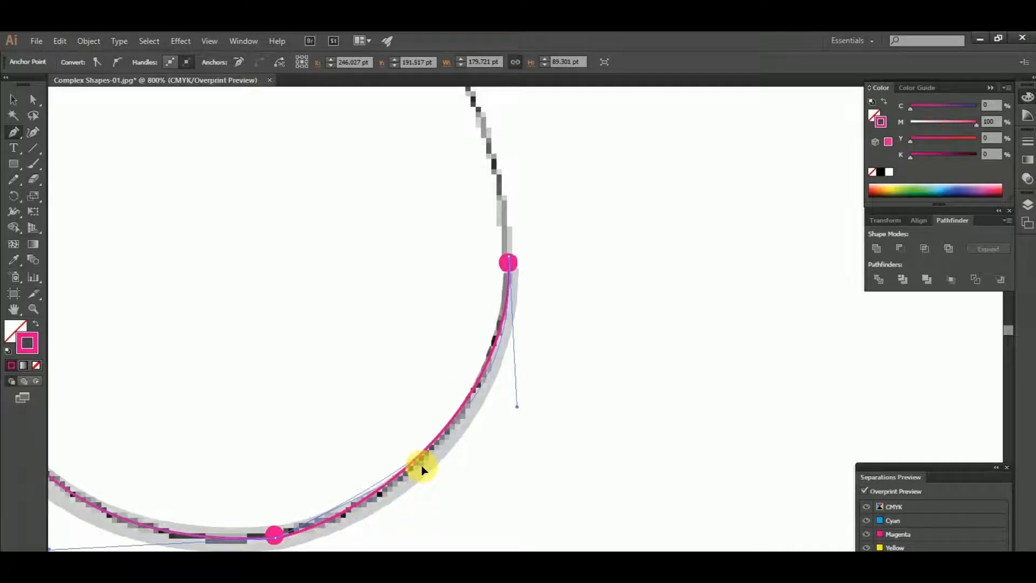
drag(421, 465, 377, 524)
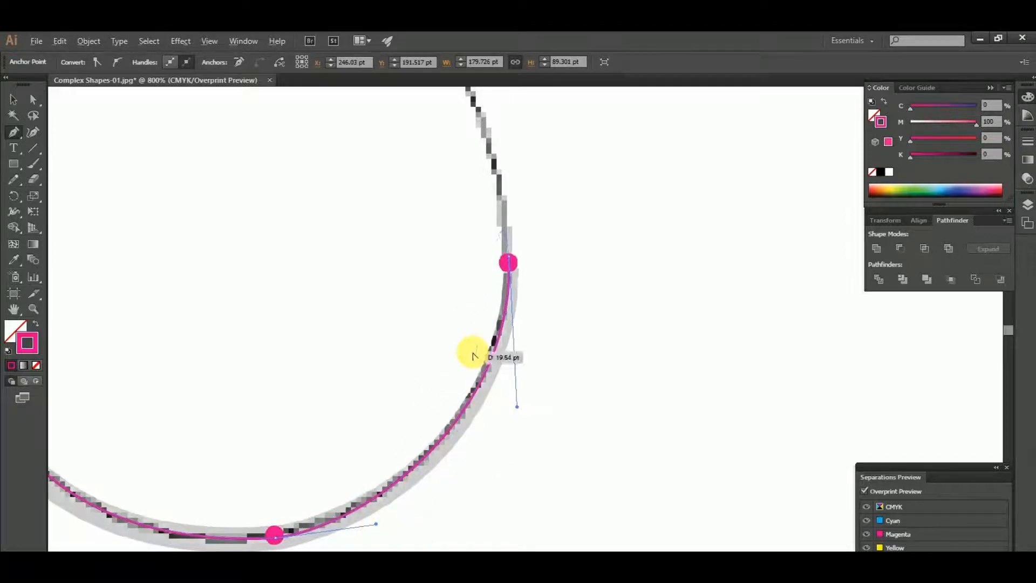
Trace the large outer arc from the right side up to a smooth anchor on the comma shape's top dot
scroll(469, 351, down, 1)
scroll(496, 291, up, 3)
scroll(512, 312, up, 3)
scroll(523, 275, down, 2)
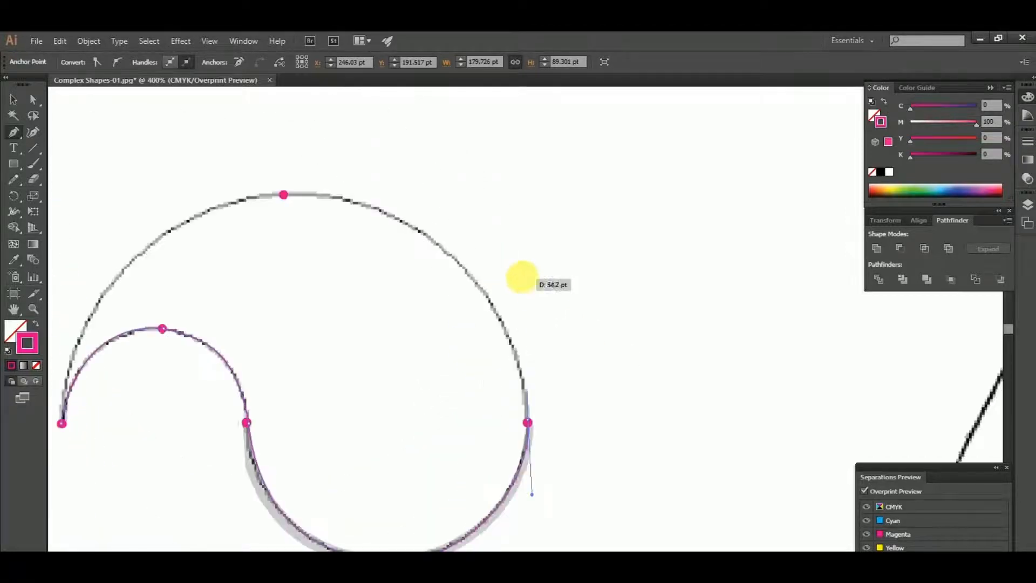
scroll(566, 277, up, 2)
scroll(566, 278, left, 4)
scroll(537, 264, up, 1)
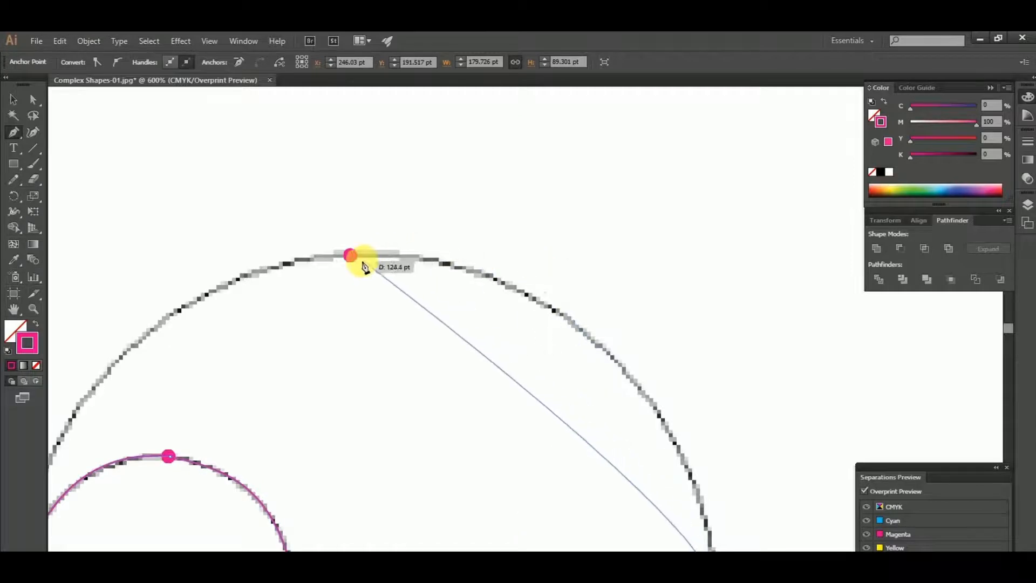
mouse_move(351, 255)
mouse_down()
mouse_move(190, 238)
mouse_move(173, 269)
mouse_move(201, 270)
mouse_move(46, 262)
mouse_move(108, 238)
mouse_move(128, 246)
mouse_move(375, 223)
mouse_up()
Shorten the top anchor's outgoing handle towards the anchor, ready for the last arc
scroll(128, 244, down, 1)
scroll(166, 243, down, 1)
scroll(371, 221, up, 1)
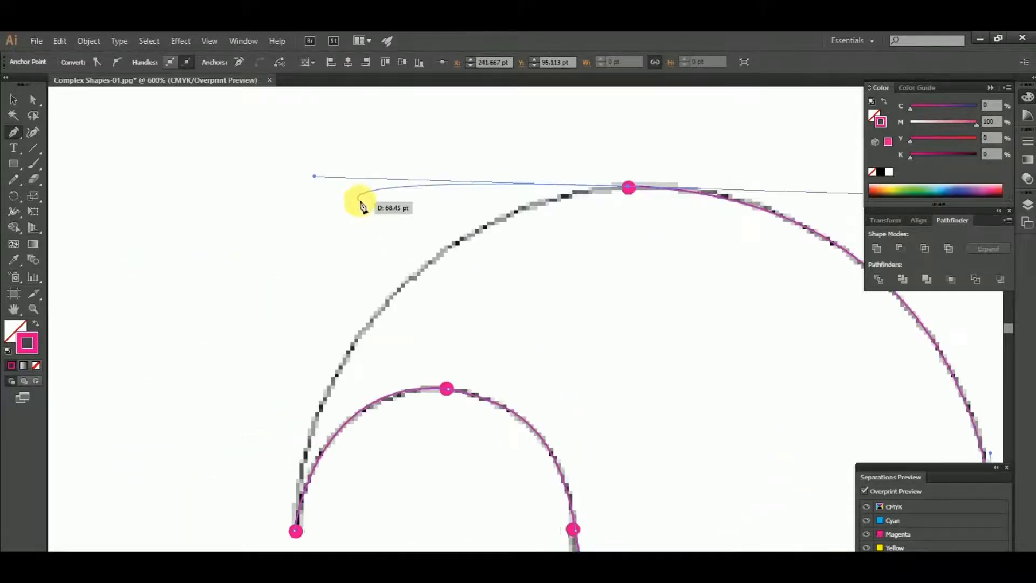
drag(313, 178, 550, 193)
Close the path at the tail tip with a curved segment from the top anchor
scroll(545, 197, down, 1)
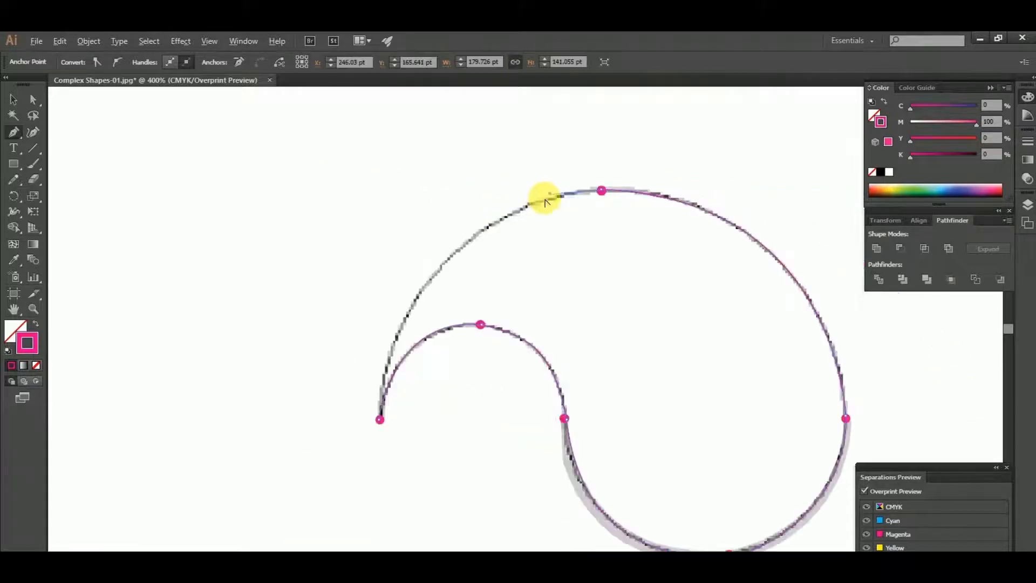
drag(497, 231, 471, 230)
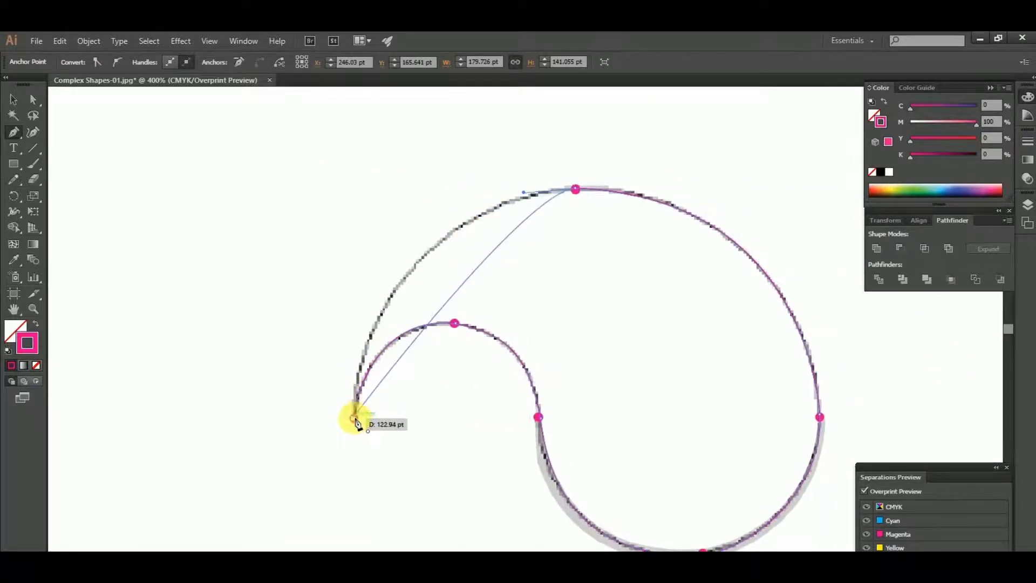
drag(353, 418, 338, 470)
Shorten the closing anchor's handle at the tail tip so the outer left arc follows the template
scroll(376, 407, down, 1)
scroll(414, 329, up, 2)
scroll(408, 180, up, 2)
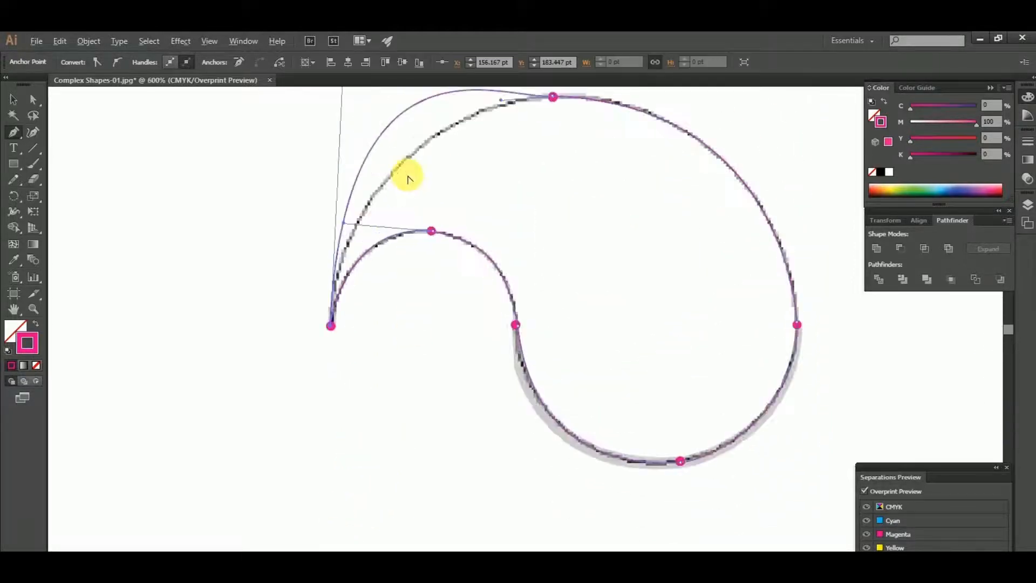
scroll(405, 255, down, 2)
scroll(414, 231, up, 1)
scroll(414, 231, up, 1)
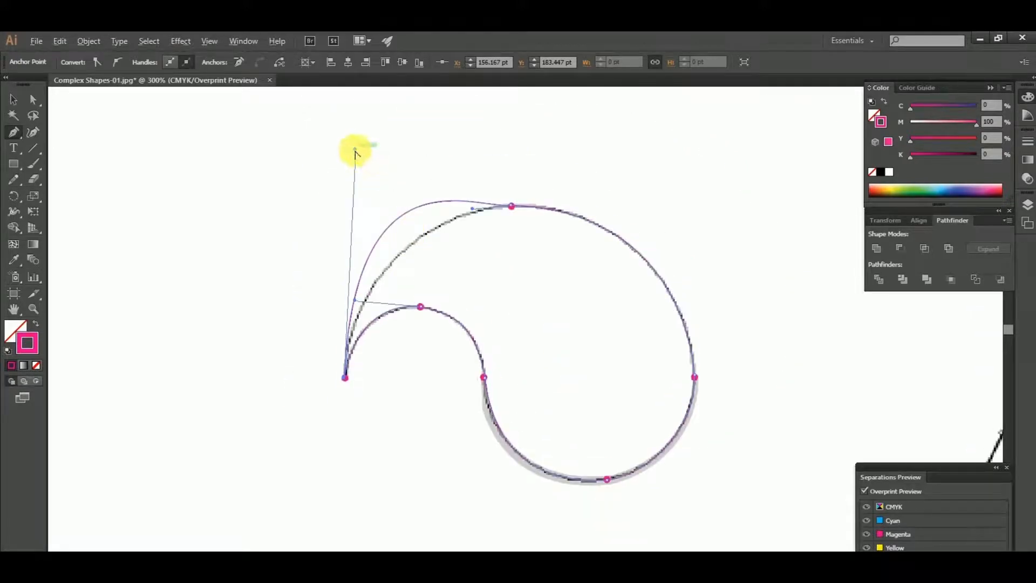
drag(355, 152, 364, 228)
scroll(364, 232, up, 2)
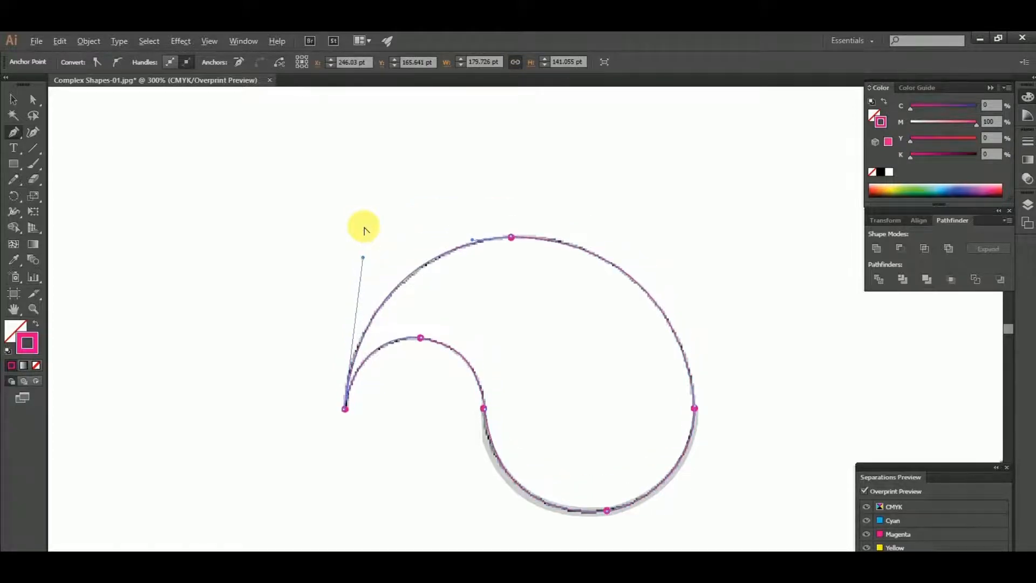
alt+scroll(365, 232, up, 1)
alt+scroll(365, 230, down, 2)
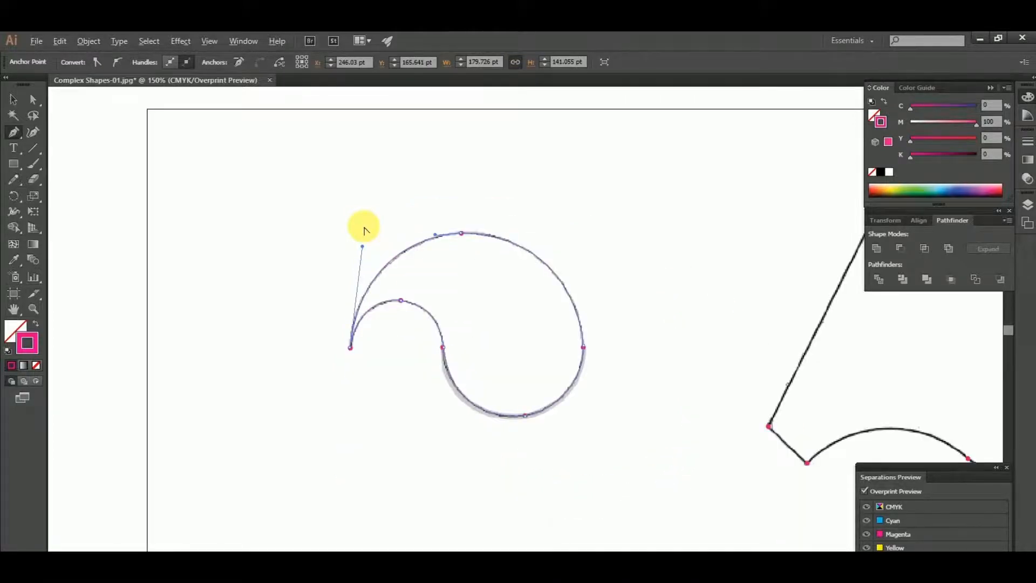
Deselect the comma path and trace the straight top and right edges of the angular shape with the Pen tool
click(21, 103)
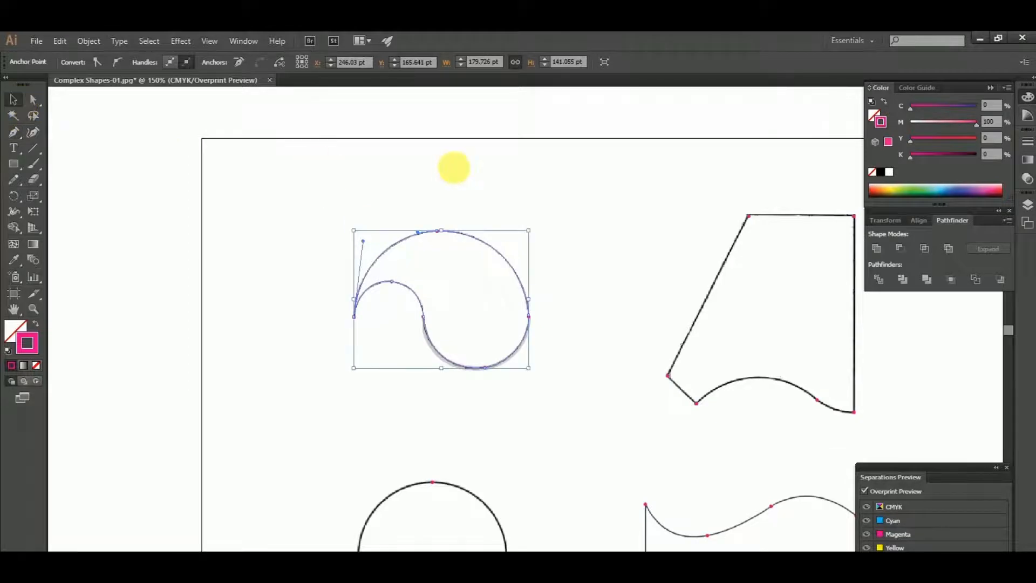
click(454, 167)
drag(652, 208, 384, 232)
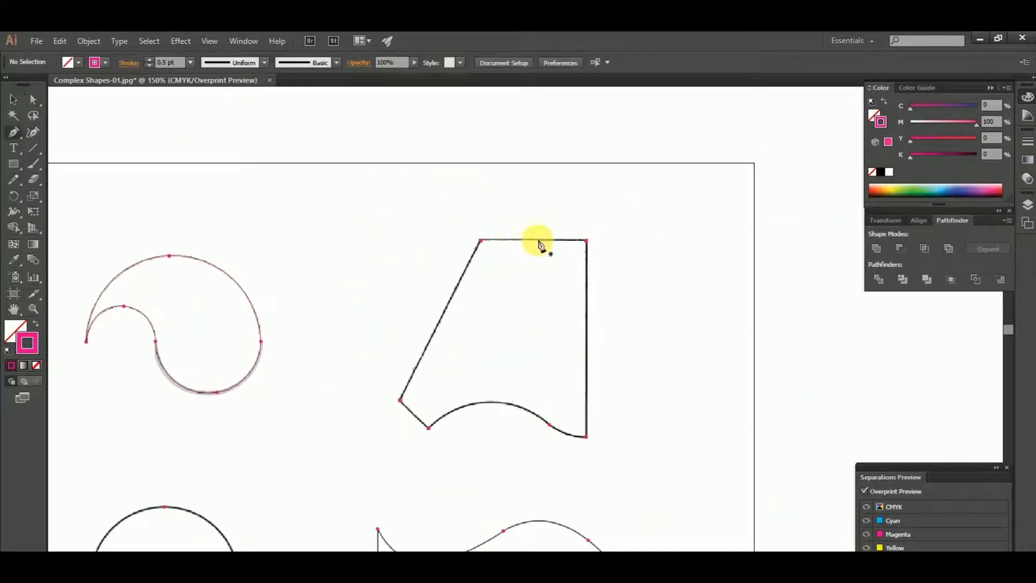
alt+scroll(539, 242, up, 1)
click(461, 240)
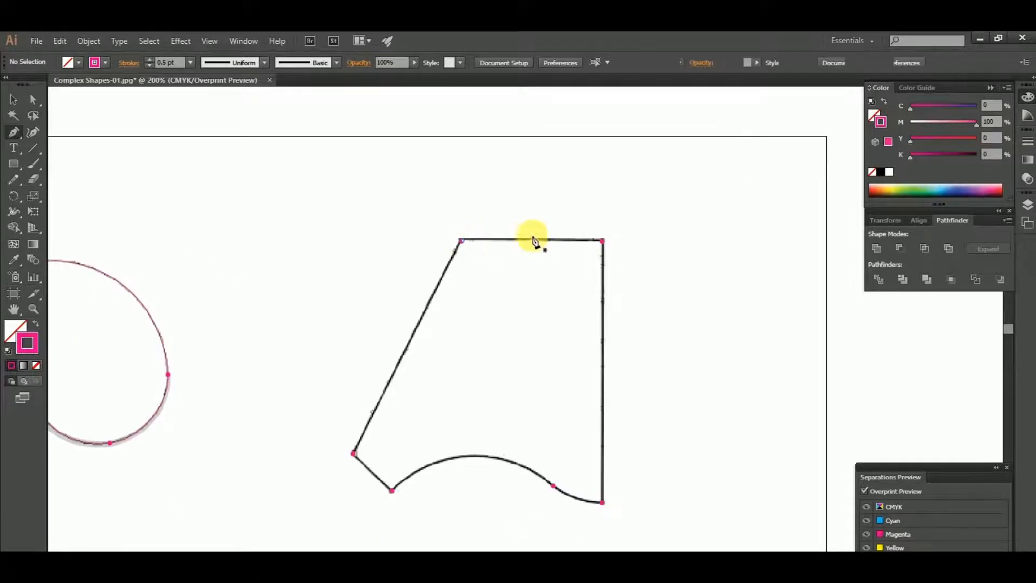
click(603, 240)
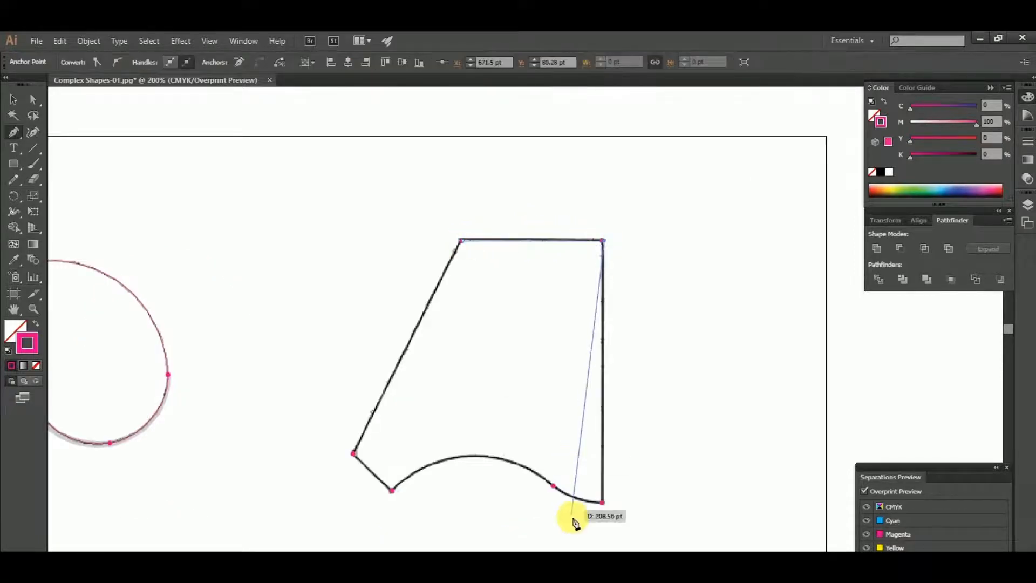
alt+scroll(605, 505, up, 2)
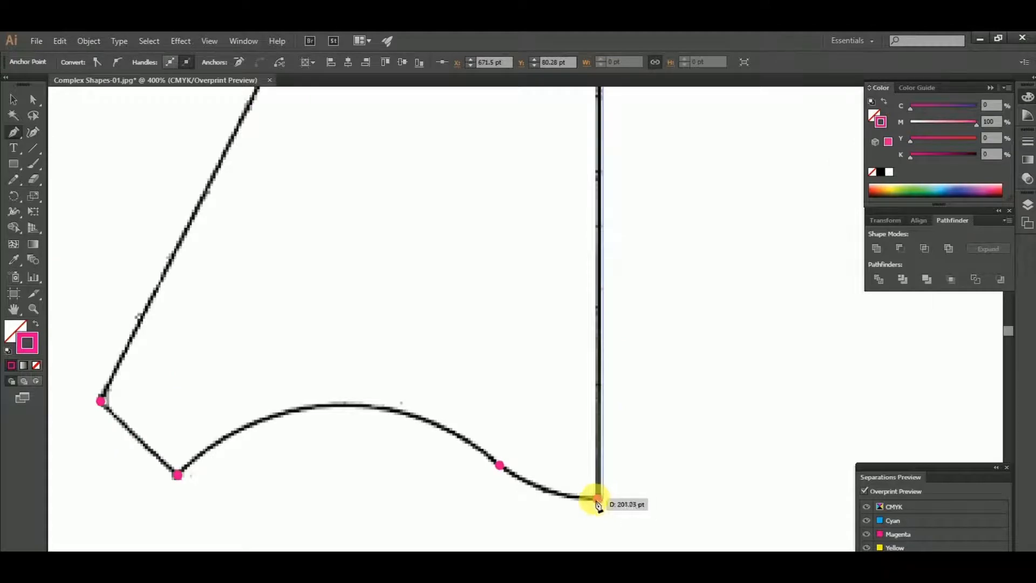
click(598, 498)
Trace the angular shape's wavy bottom edge through the inflection dot to the lower-left dot, adjusting the handle so the arc follows the template
alt+scroll(593, 510, up, 2)
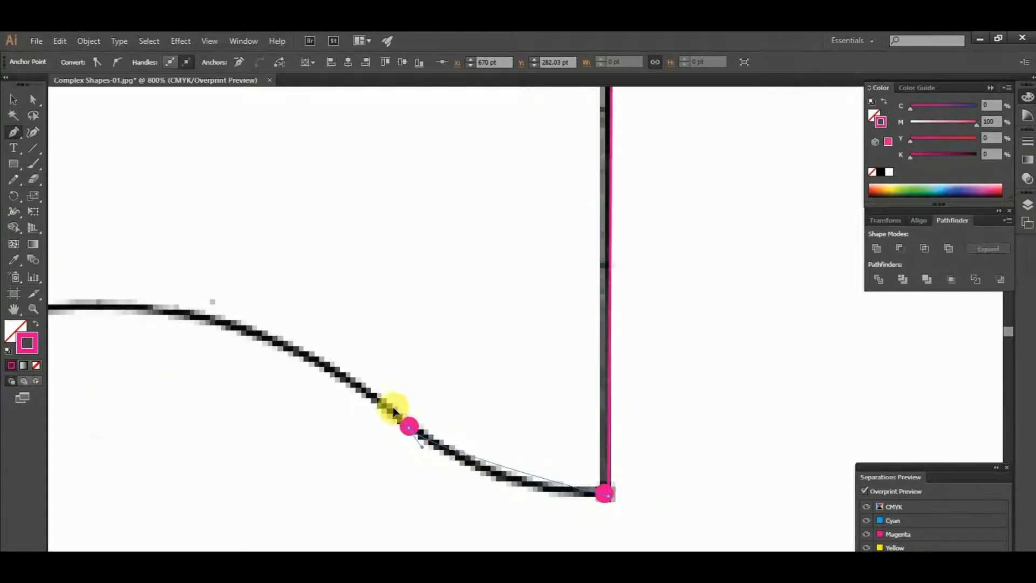
drag(365, 392, 338, 376)
alt+scroll(531, 420, down, 1)
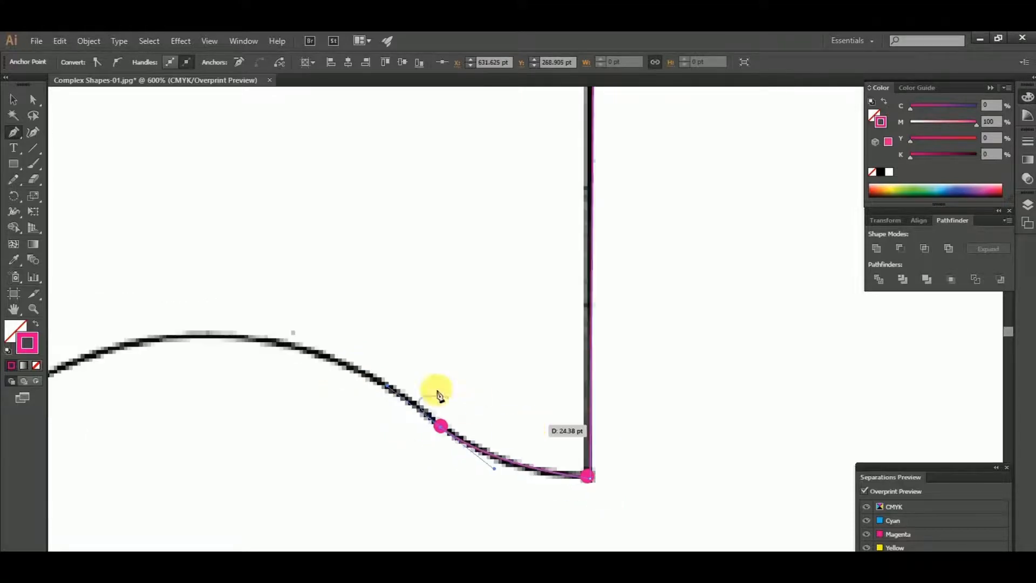
drag(435, 394, 800, 423)
drag(325, 476, 294, 513)
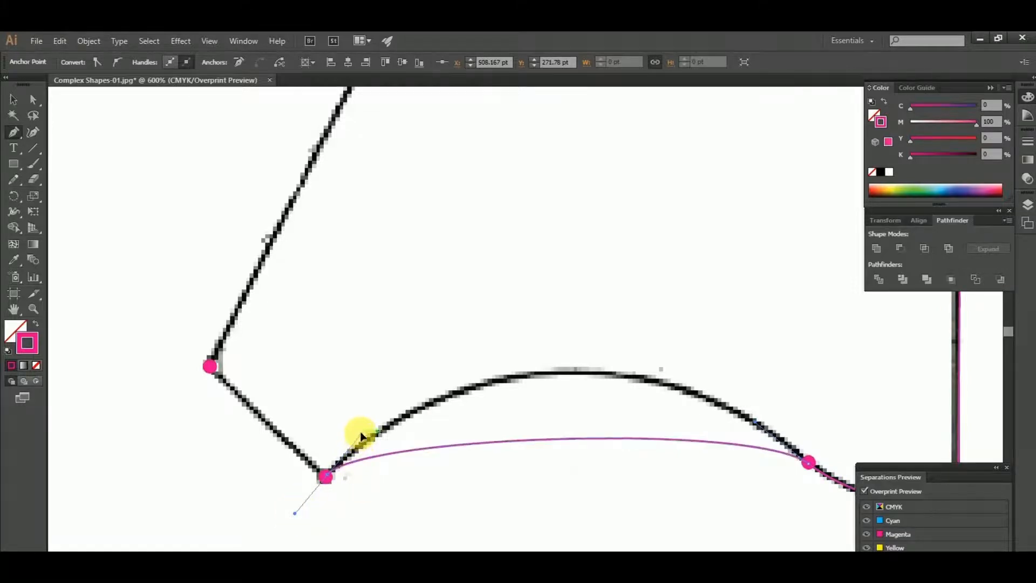
mouse_move(362, 436)
mouse_down()
mouse_move(486, 364)
mouse_move(502, 303)
mouse_move(529, 280)
mouse_move(574, 271)
mouse_up()
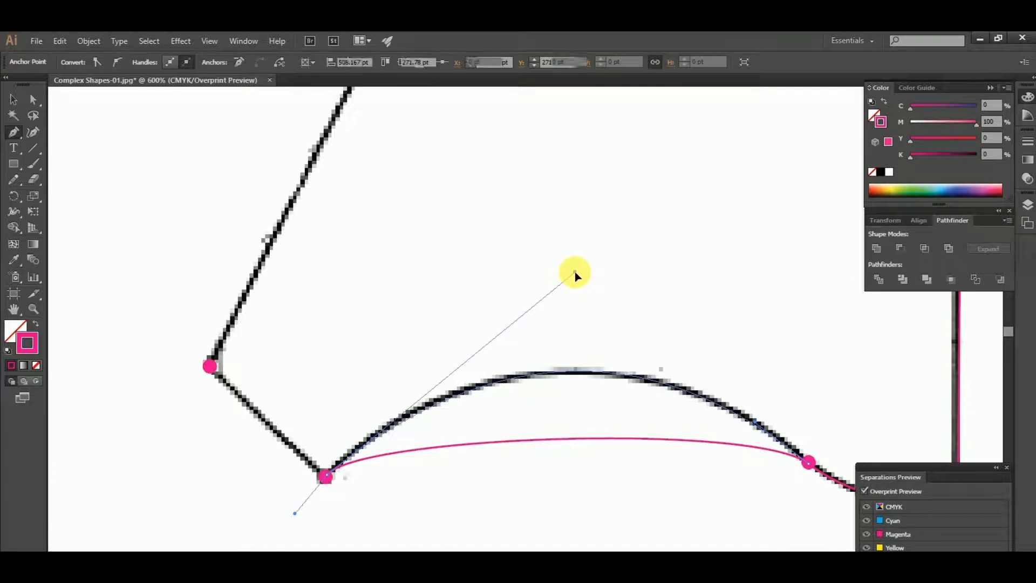
Remove the lower-left anchor's outgoing handle, trace the short diagonal edge, and close the path along the slanted left edge
click(330, 477)
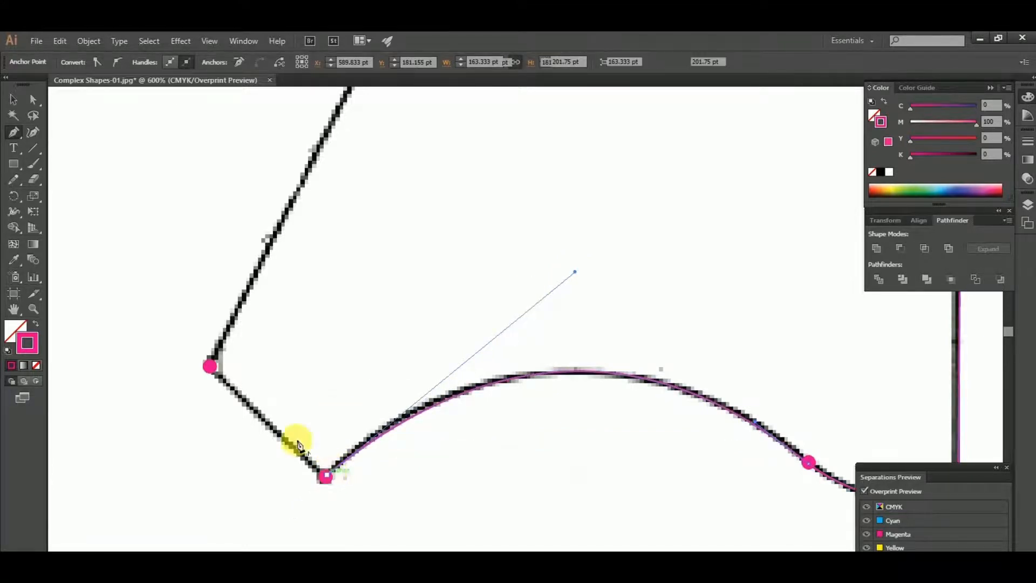
click(213, 367)
scroll(212, 367, down, 3)
scroll(271, 295, up, 2)
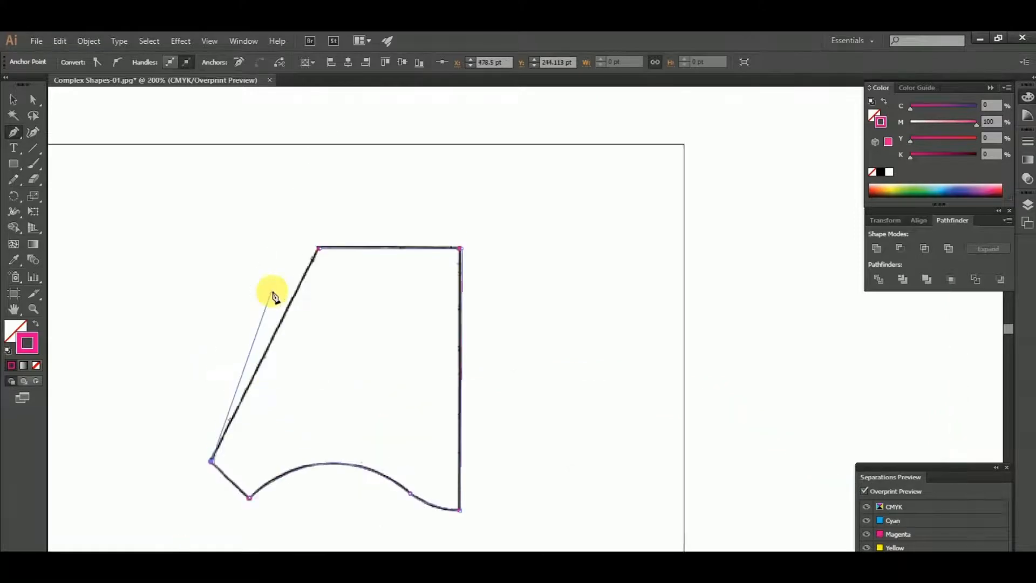
click(318, 249)
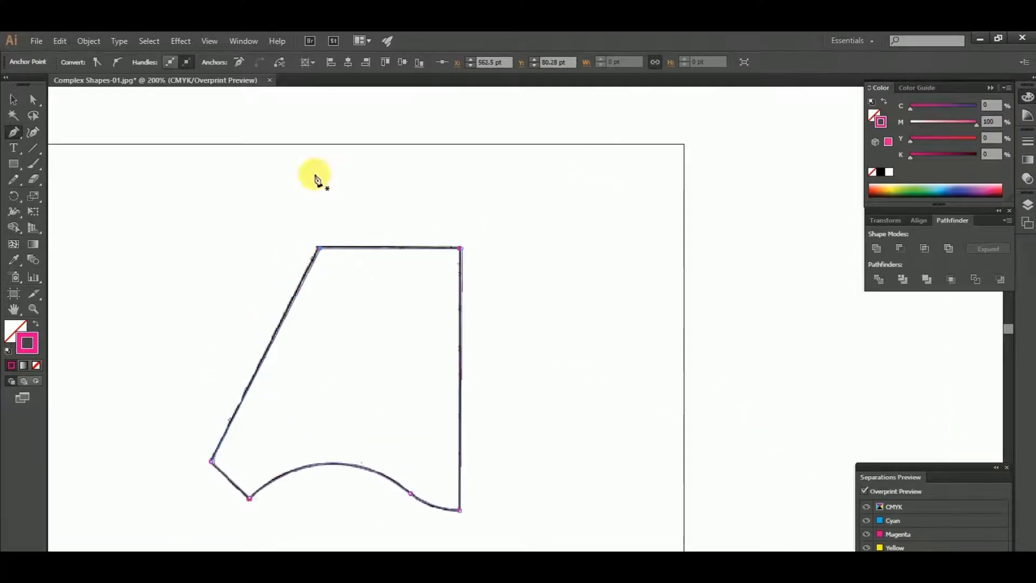
click(17, 101)
Trace the teardrop shape's straight right and bottom edges with the Pen tool, starting at the dot on its right side
scroll(591, 223, down, 2)
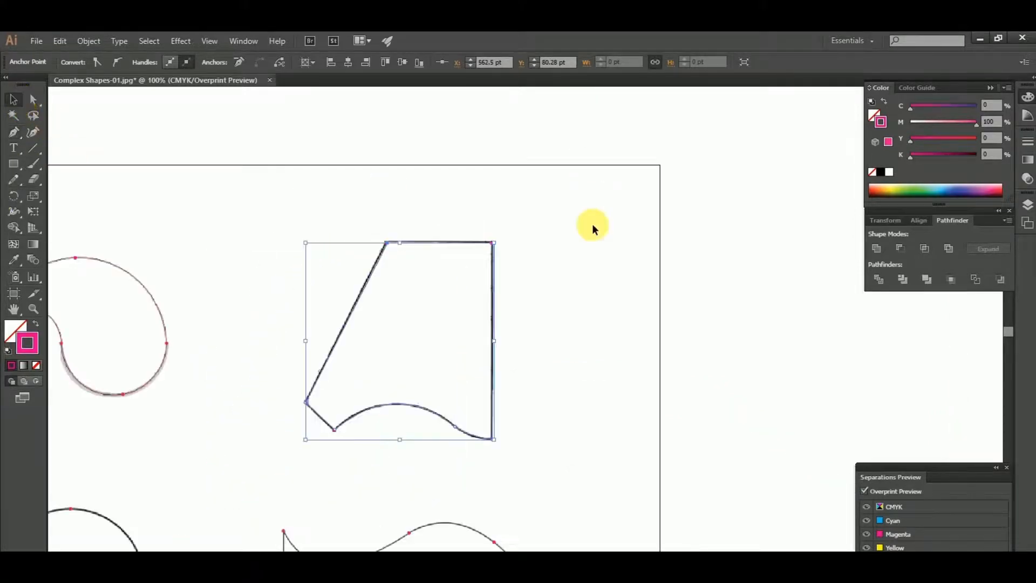
scroll(539, 272, down, 3)
scroll(293, 280, up, 2)
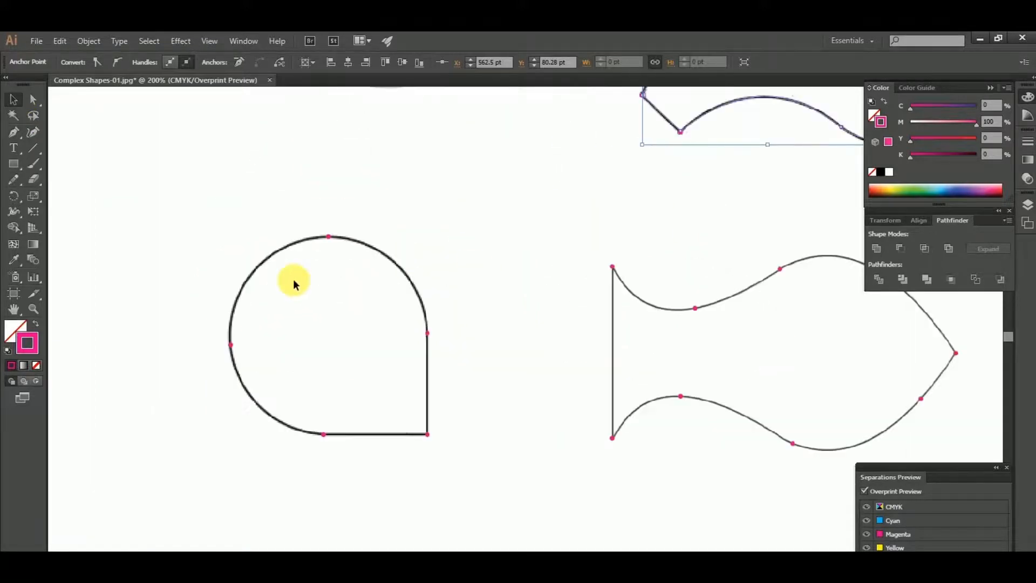
key(p)
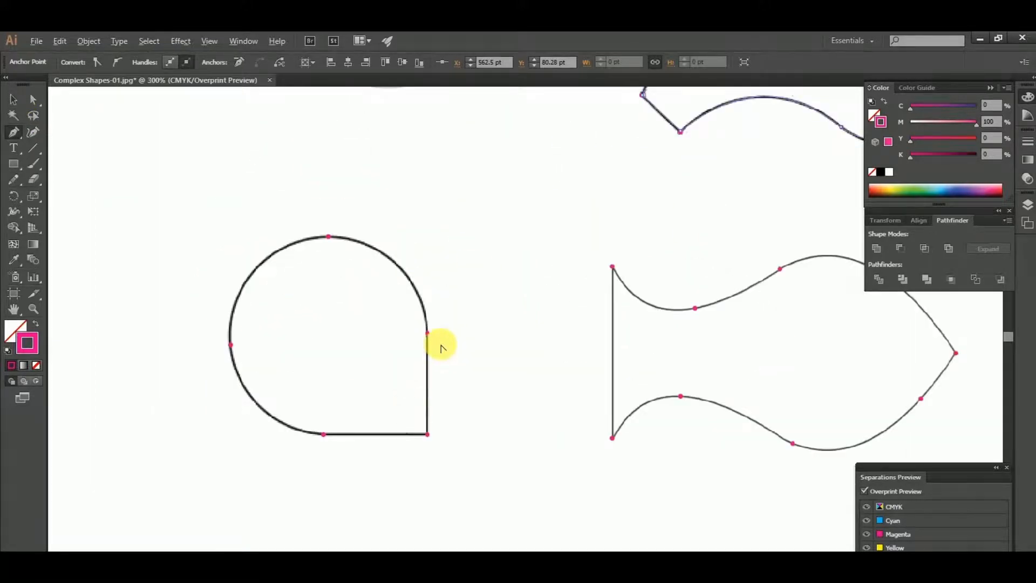
scroll(442, 345, up, 1)
drag(436, 336, 454, 317)
click(439, 309)
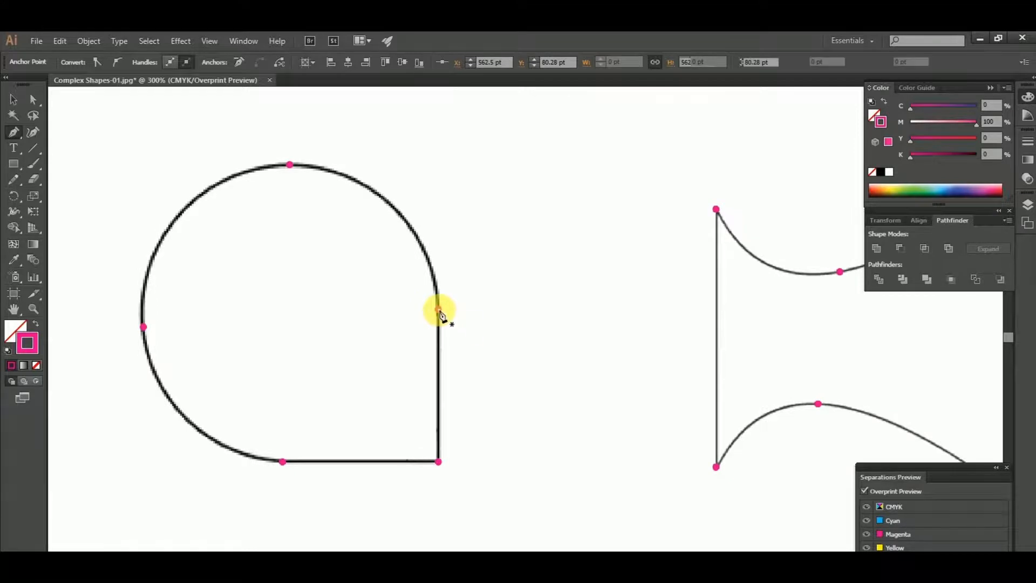
click(438, 461)
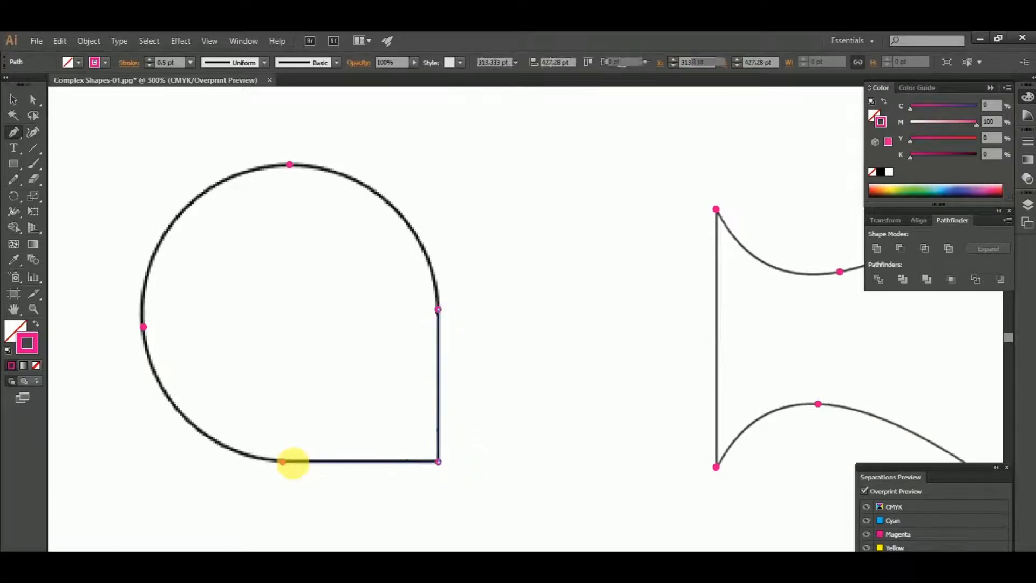
click(282, 461)
Trace the teardrop's lower-left arc to a smooth anchor on the left dot and adjust its handle to fit the curve
drag(326, 455, 406, 466)
drag(361, 472, 214, 228)
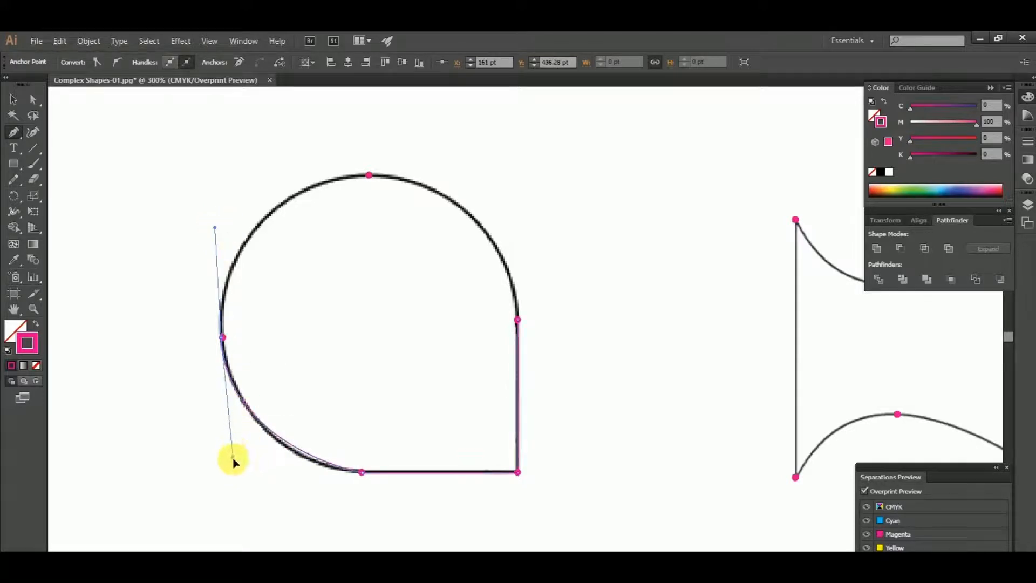
drag(238, 472, 244, 472)
Trace the teardrop's upper arcs through a smooth anchor on the top dot, close the path at the right dot, and deselect it
scroll(292, 324, up, 2)
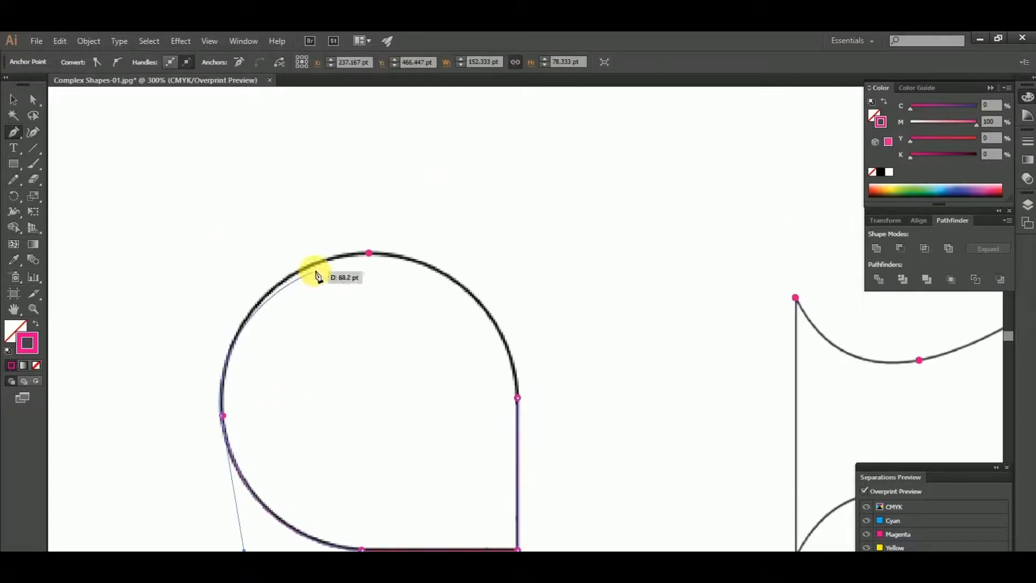
drag(369, 252, 441, 248)
drag(349, 205, 341, 197)
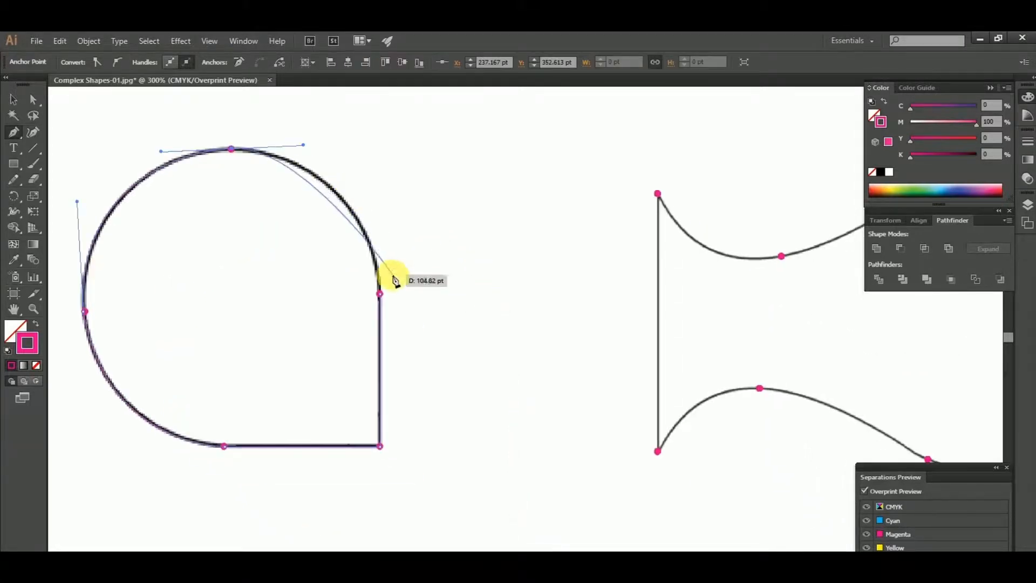
click(380, 293)
drag(387, 346, 387, 384)
scroll(387, 384, down, 1)
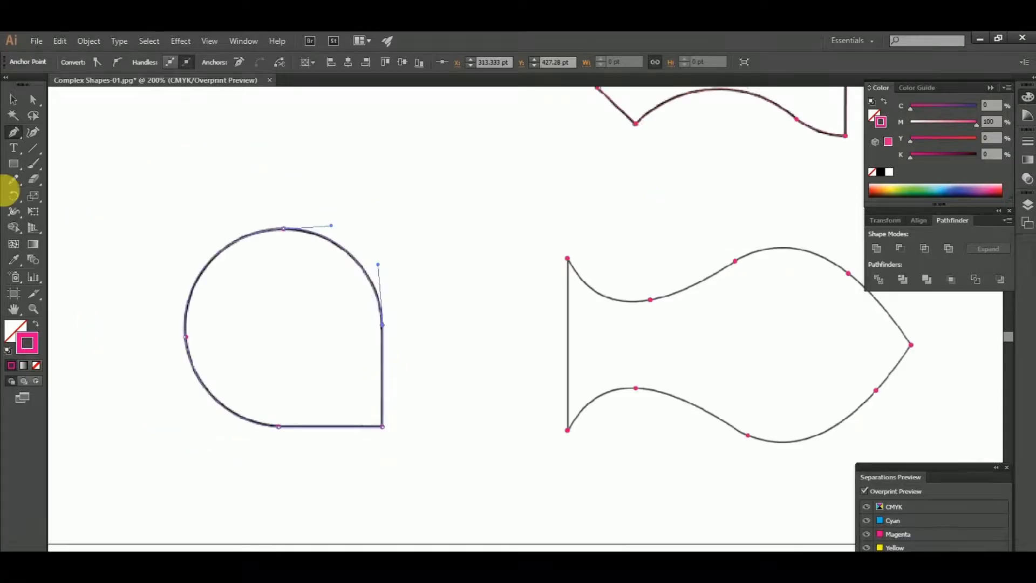
click(15, 100)
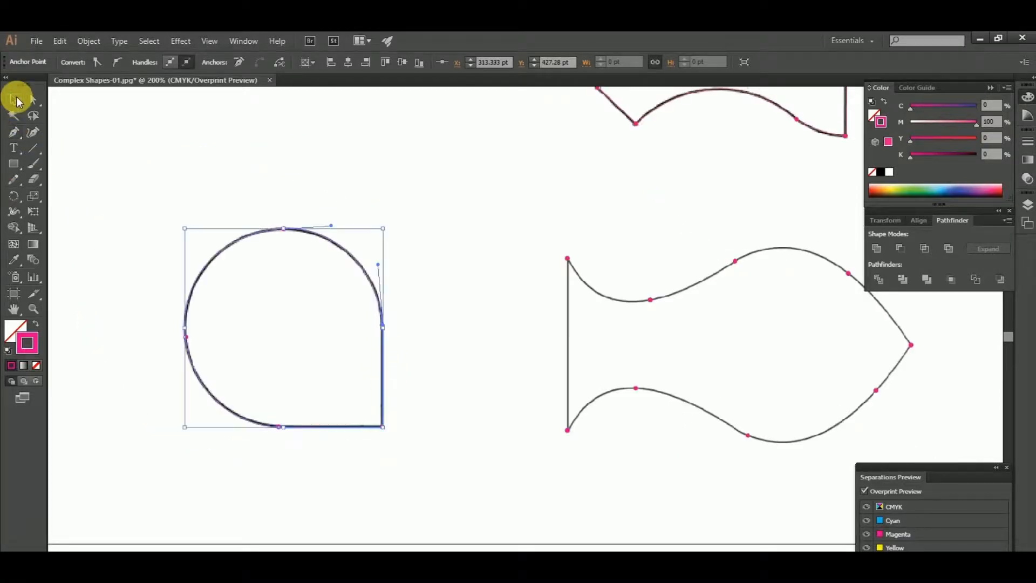
click(488, 245)
Draw the fish shape's straight vertical tail edge from the upper tail corner to the lower one with the Pen tool
drag(488, 245, 342, 241)
key(p)
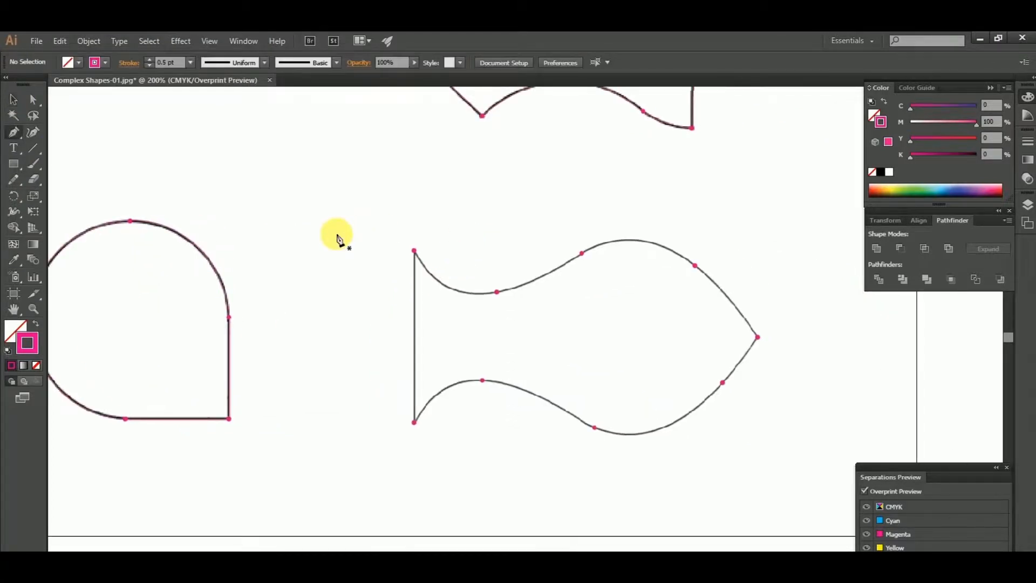
scroll(424, 299, up, 1)
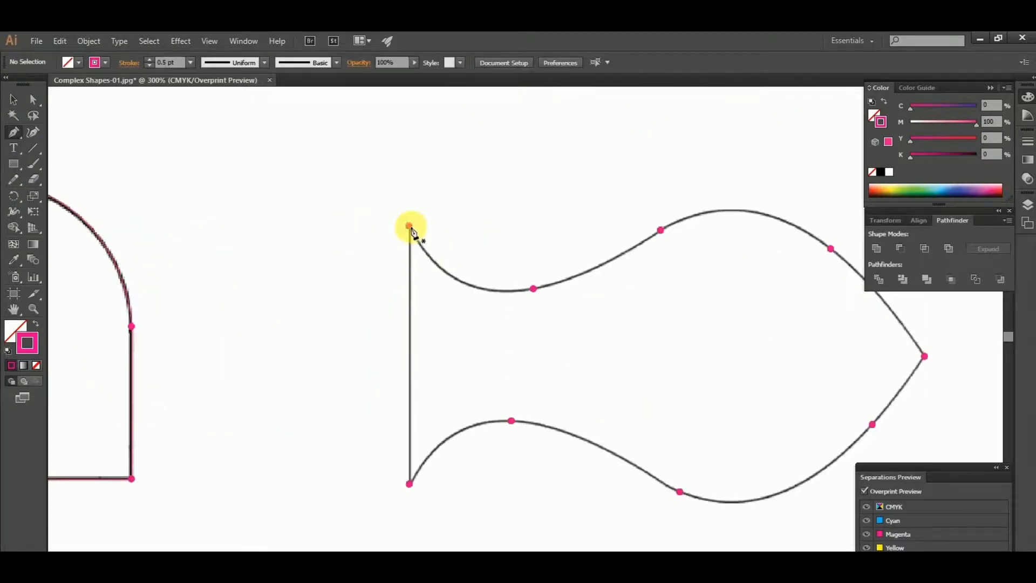
drag(409, 226, 411, 492)
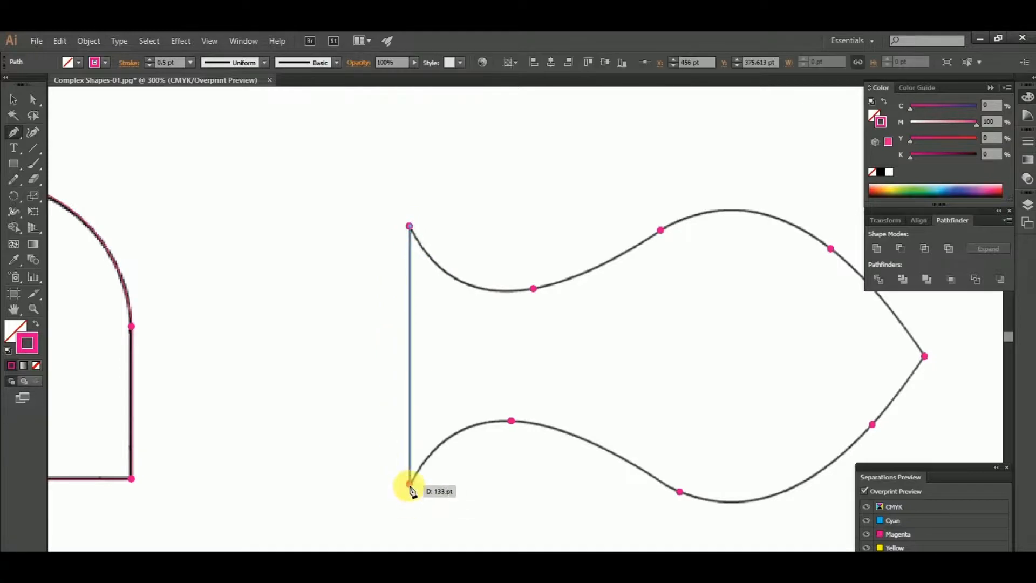
click(410, 488)
Trace the fish's lower tail curve through a smooth anchor on the first bottom dot to the next dot before the belly
scroll(410, 486, up, 1)
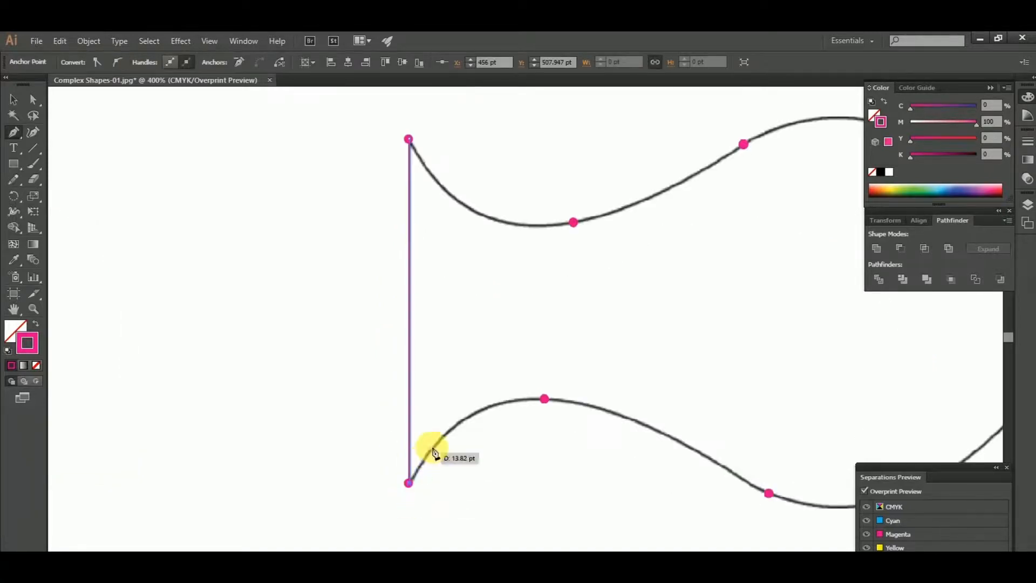
drag(433, 448, 375, 447)
mouse_move(483, 401)
mouse_down()
mouse_move(575, 405)
mouse_move(491, 408)
mouse_up()
click(580, 472)
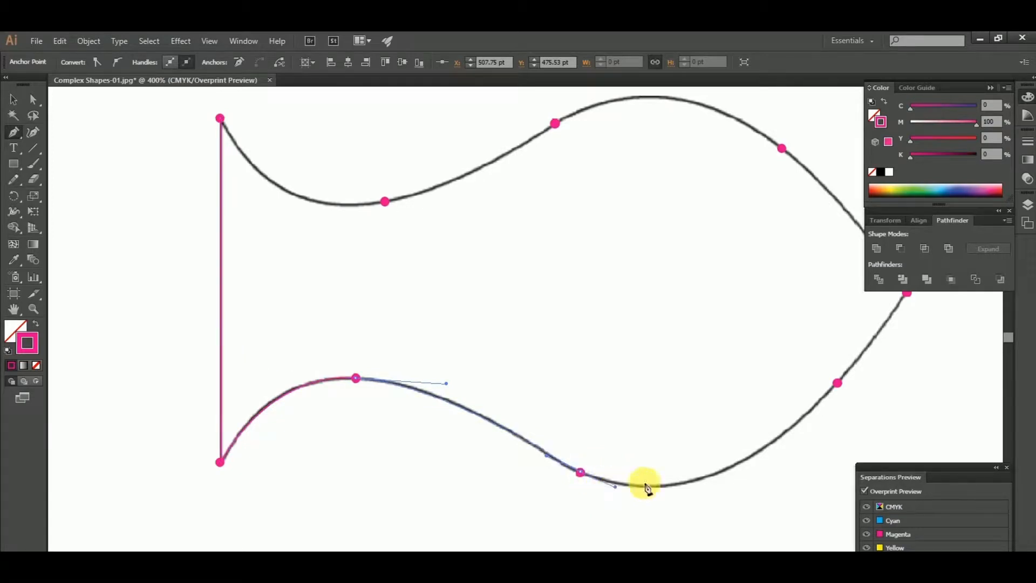
Trace the fish's belly arc to the dot below the nose and adjust the handles at both ends to match the template
drag(557, 473, 322, 489)
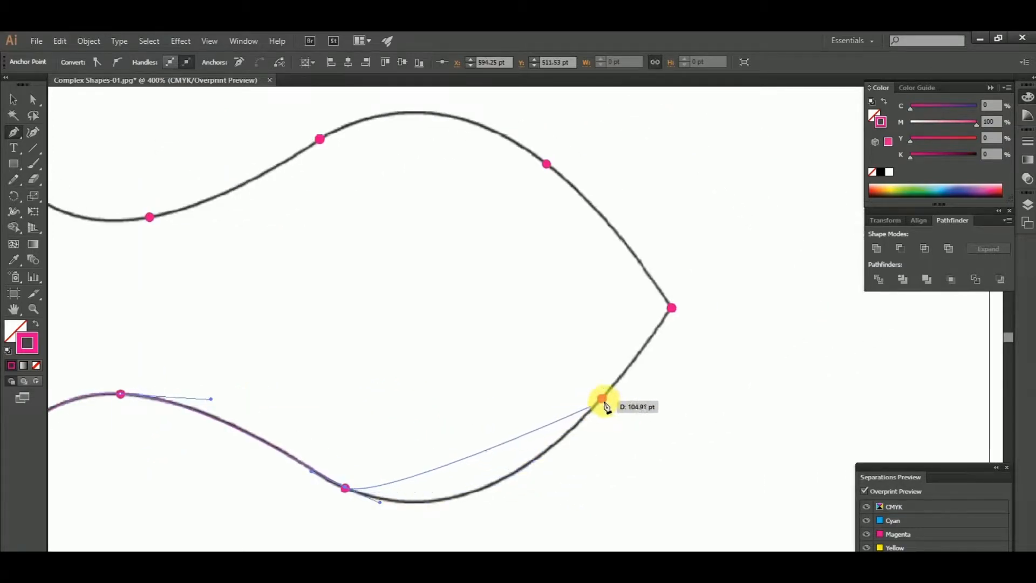
drag(599, 400, 680, 312)
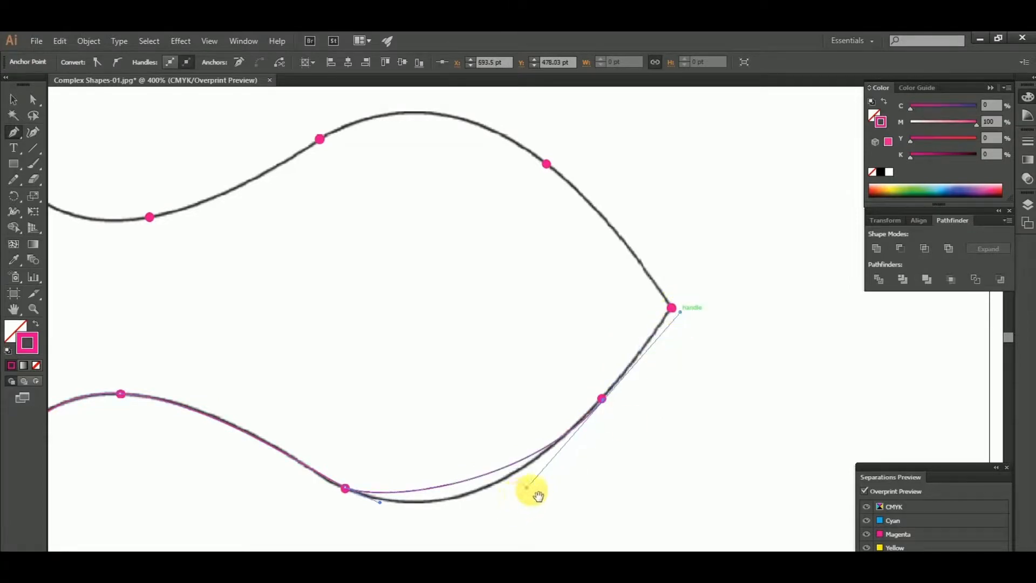
drag(528, 488, 492, 525)
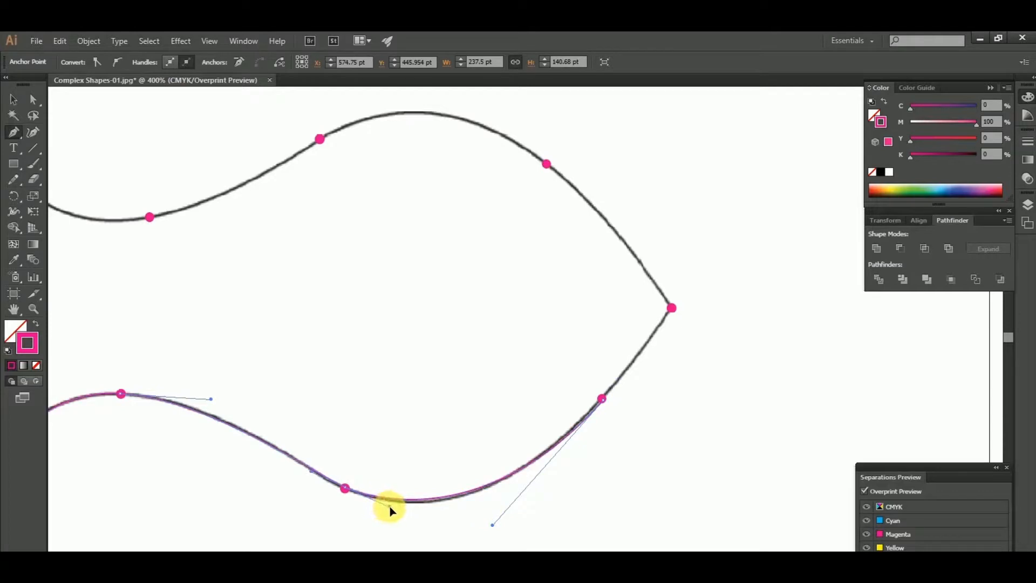
drag(390, 506, 390, 506)
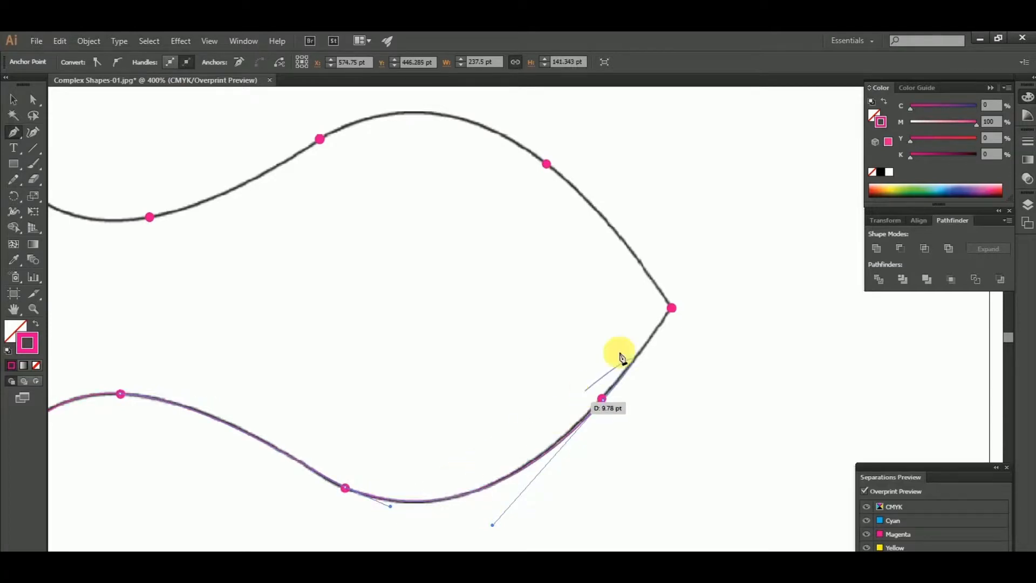
Extend the path from the dot below the nose to an anchor on the fish's pointed nose
scroll(661, 356, up, 3)
scroll(664, 360, up, 2)
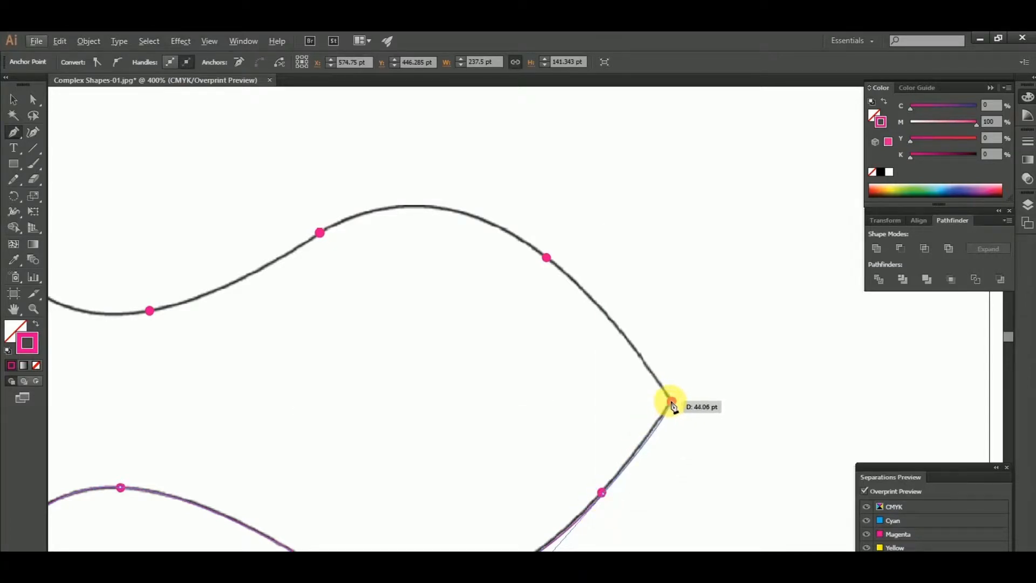
scroll(648, 446, up, 1)
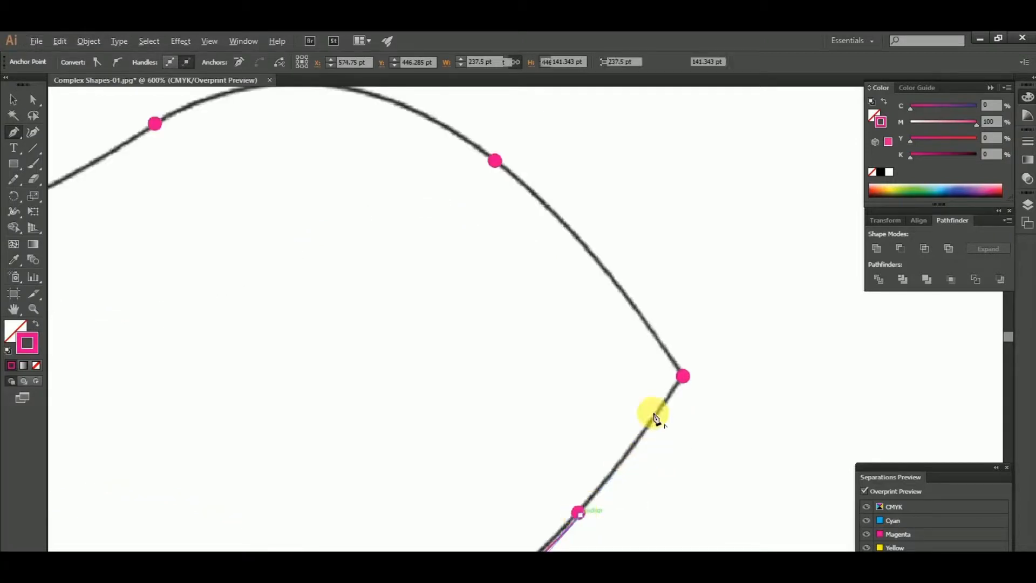
click(682, 377)
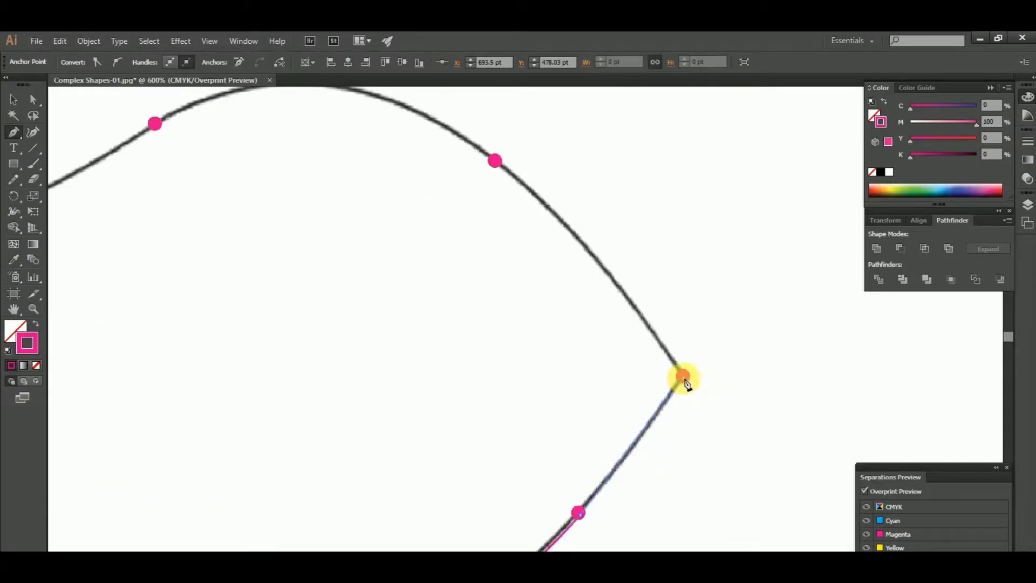
scroll(684, 379, down, 1)
scroll(675, 356, up, 2)
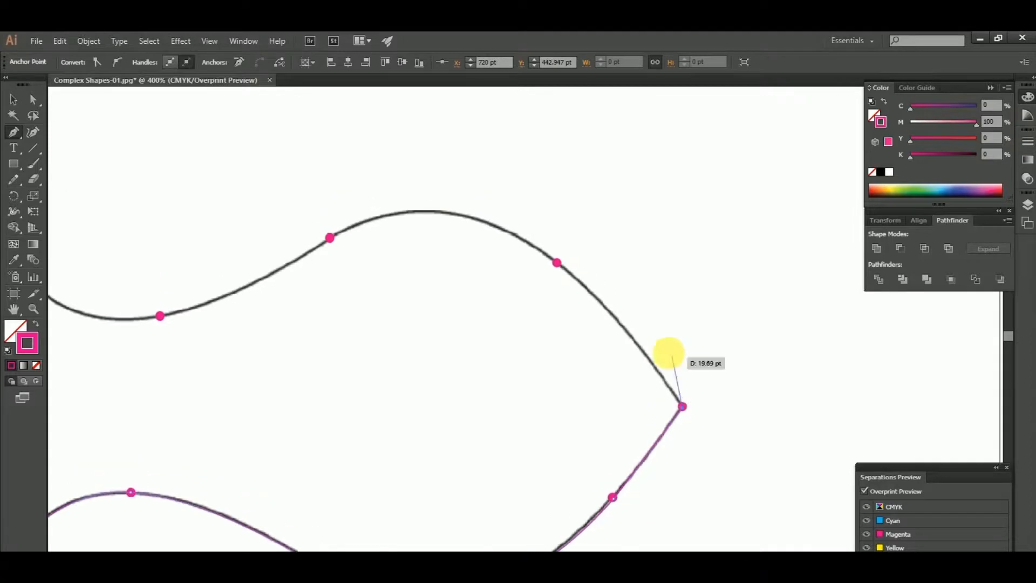
Trace the fish's upper back from the nose through a smooth anchor on the first dot, then over the hump to the next dot
drag(669, 354, 742, 387)
scroll(707, 312, up, 2)
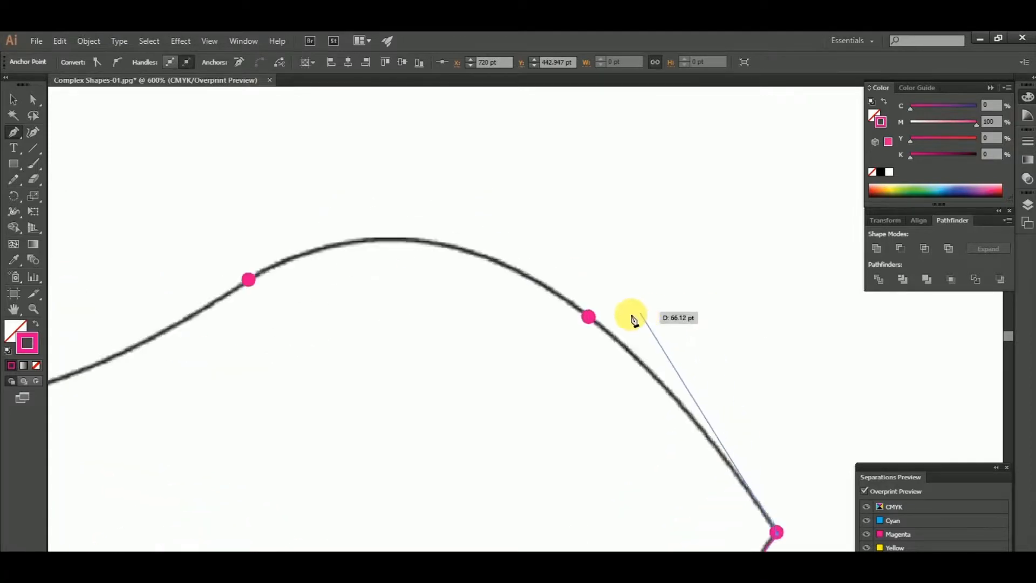
drag(589, 317, 508, 266)
drag(440, 266, 650, 282)
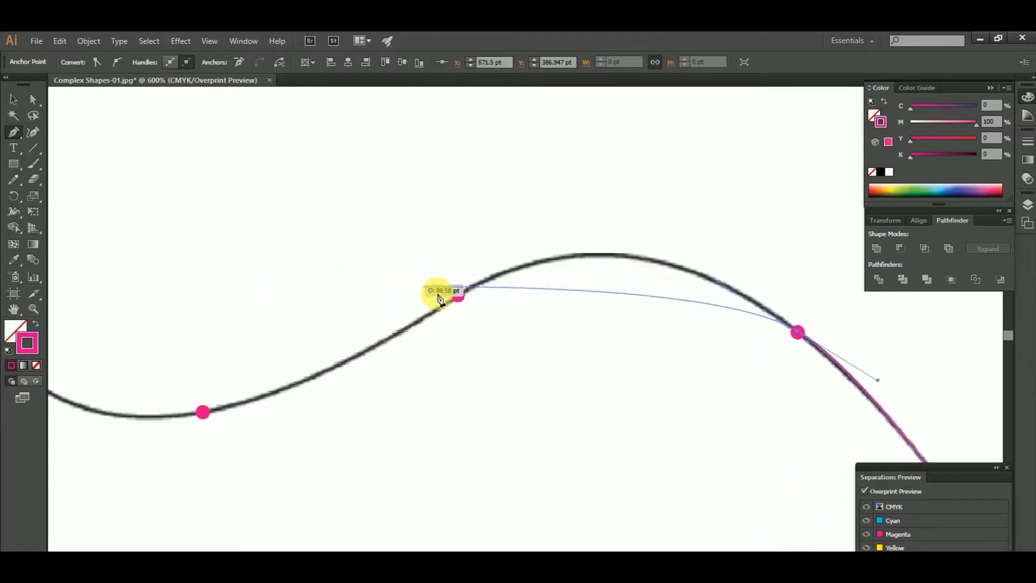
drag(457, 295, 279, 374)
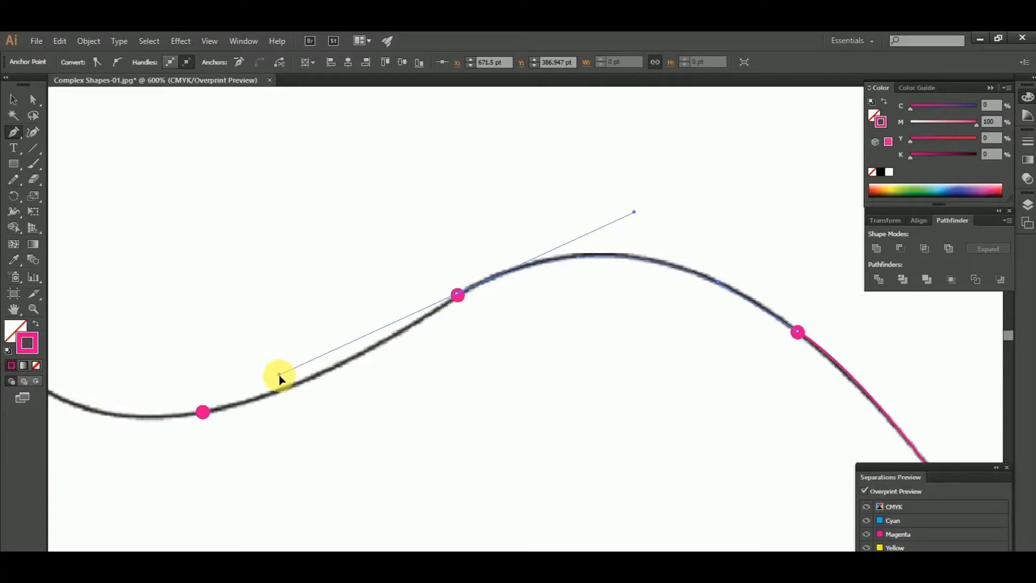
Trace the fish's upper tail curve through a smooth anchor on the last dot and close the path at the upper tail corner
drag(279, 375, 652, 377)
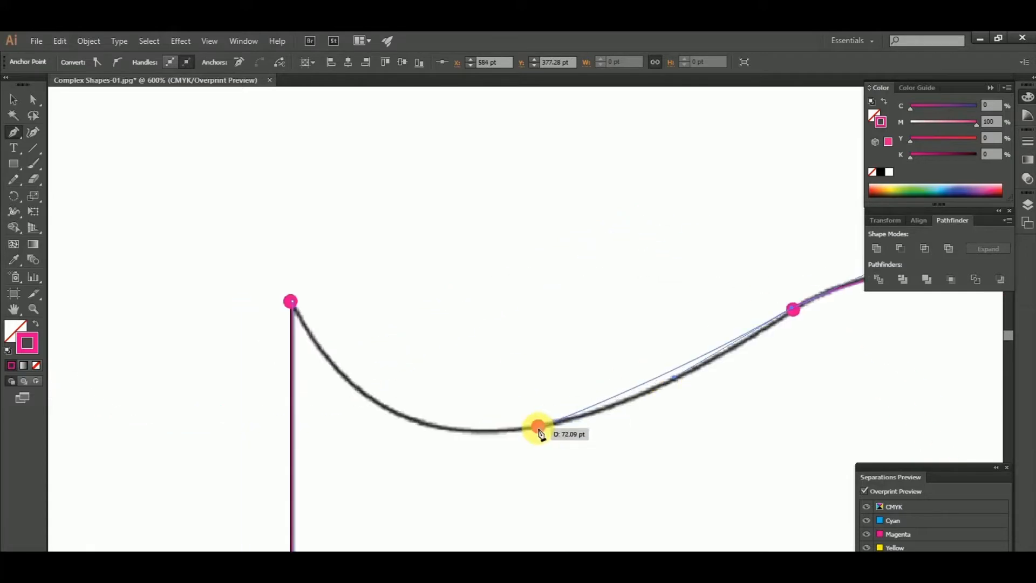
drag(538, 427, 444, 444)
drag(761, 375, 535, 447)
scroll(451, 452, up, 2)
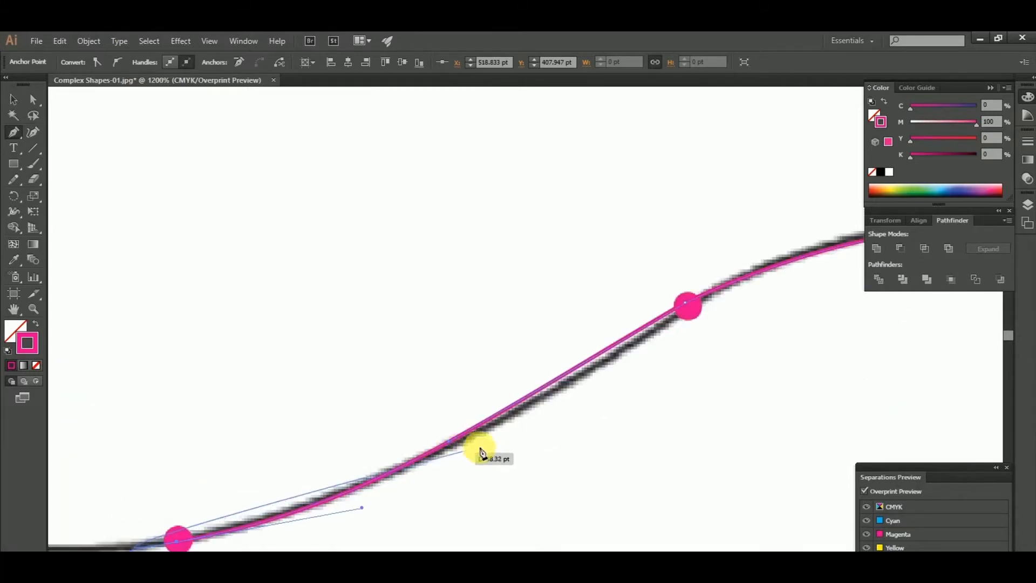
scroll(601, 436, down, 2)
drag(385, 474, 523, 505)
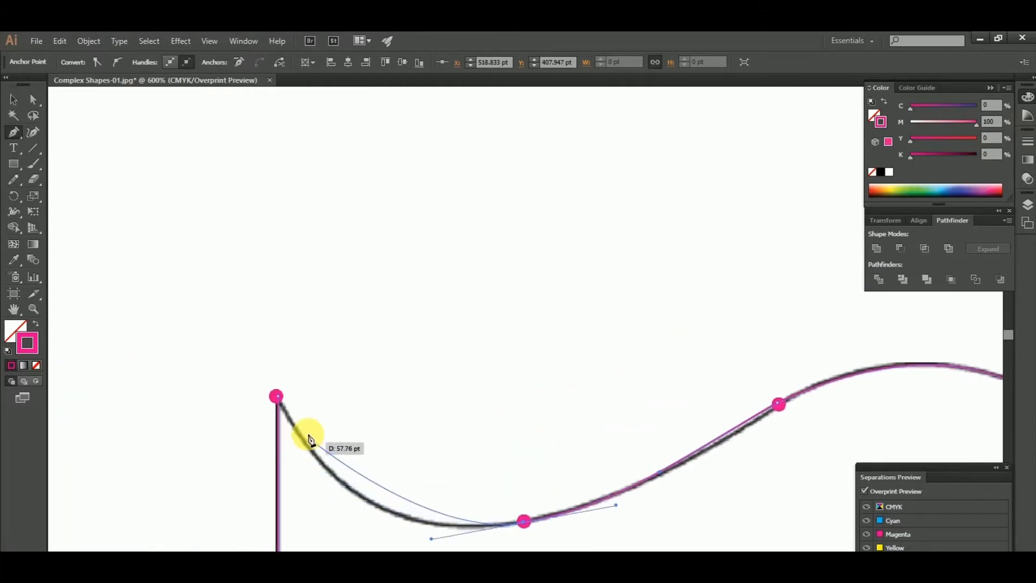
drag(276, 392, 230, 291)
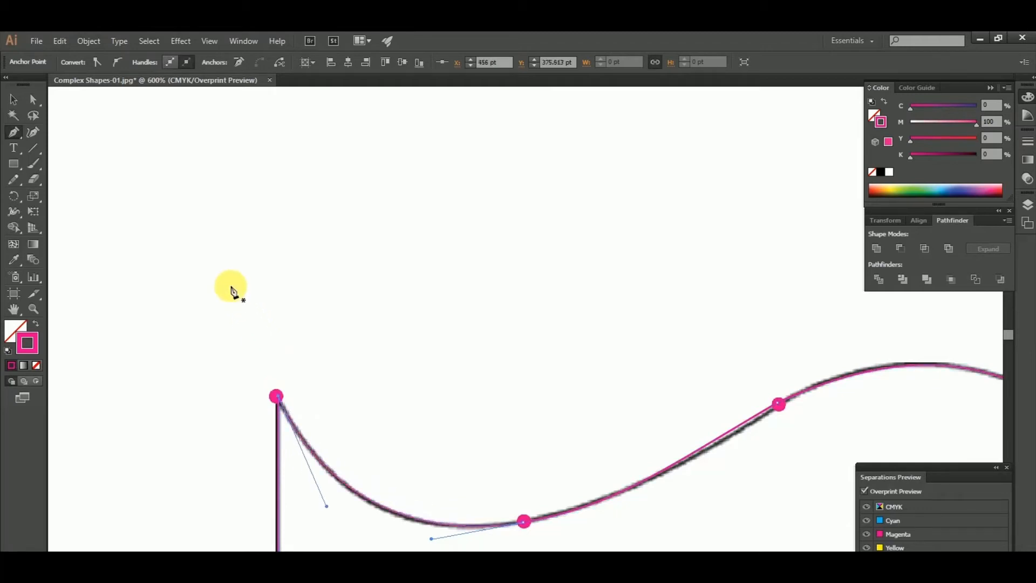
Deselect the fish path and move the template image horizontally off the artboard to its right, at about X 1549 pt
scroll(342, 284, down, 6)
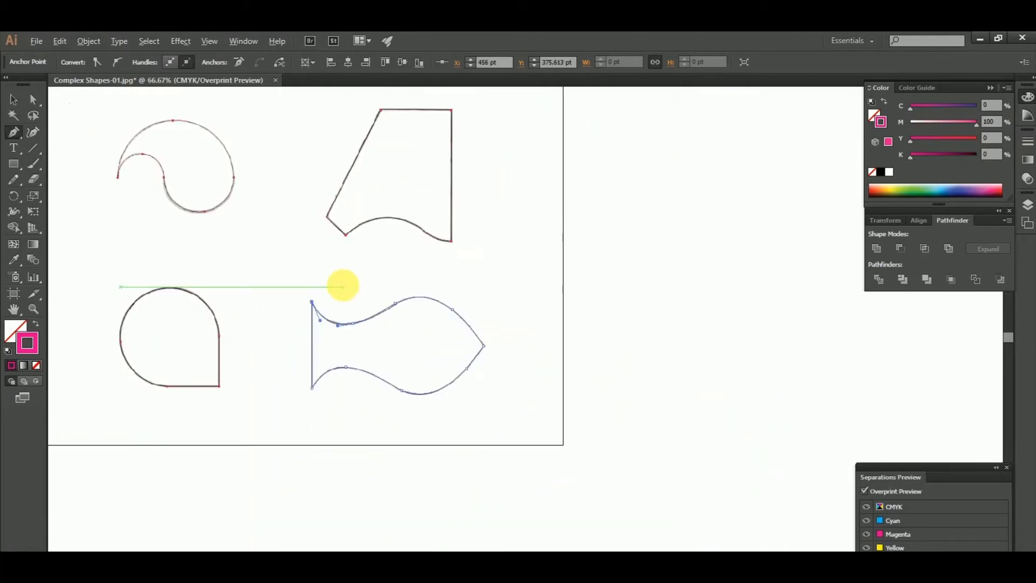
click(15, 100)
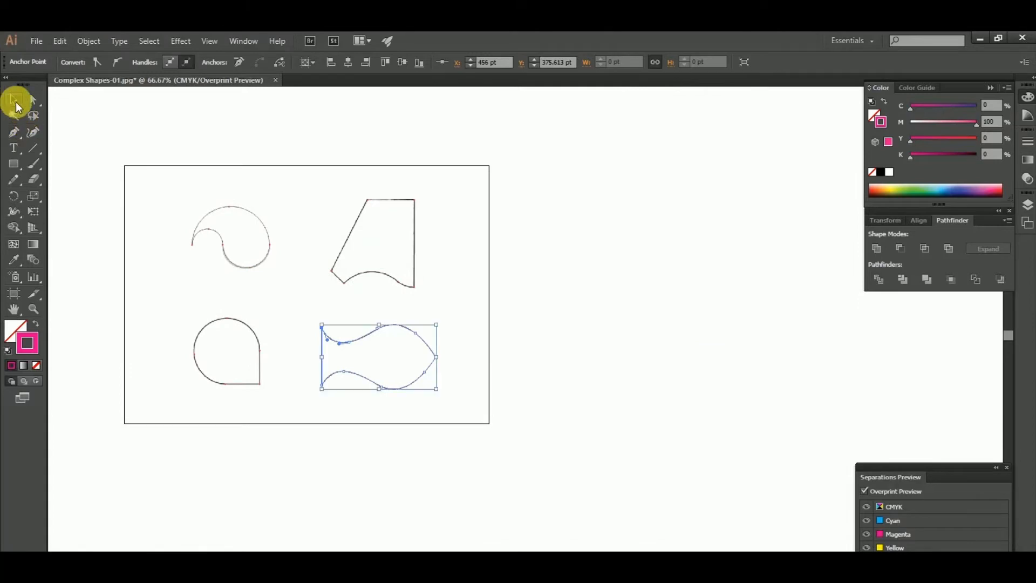
click(281, 170)
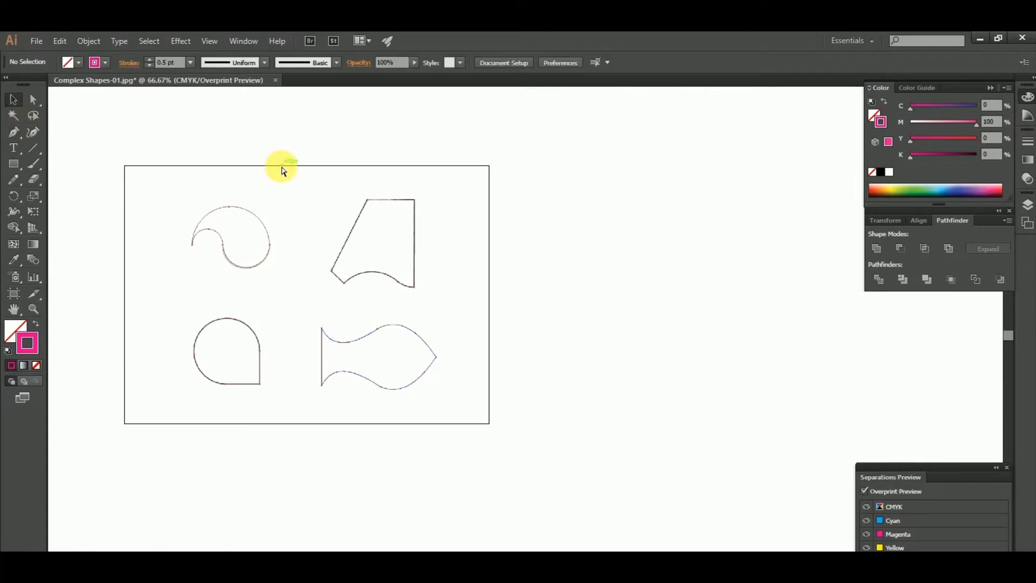
click(281, 170)
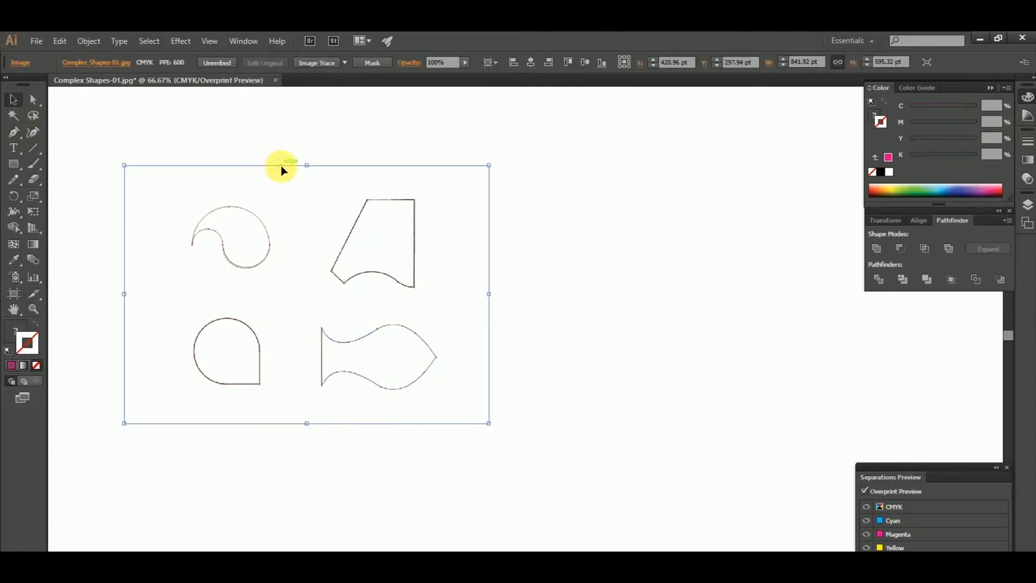
scroll(281, 170, down, 1)
drag(281, 168, 649, 167)
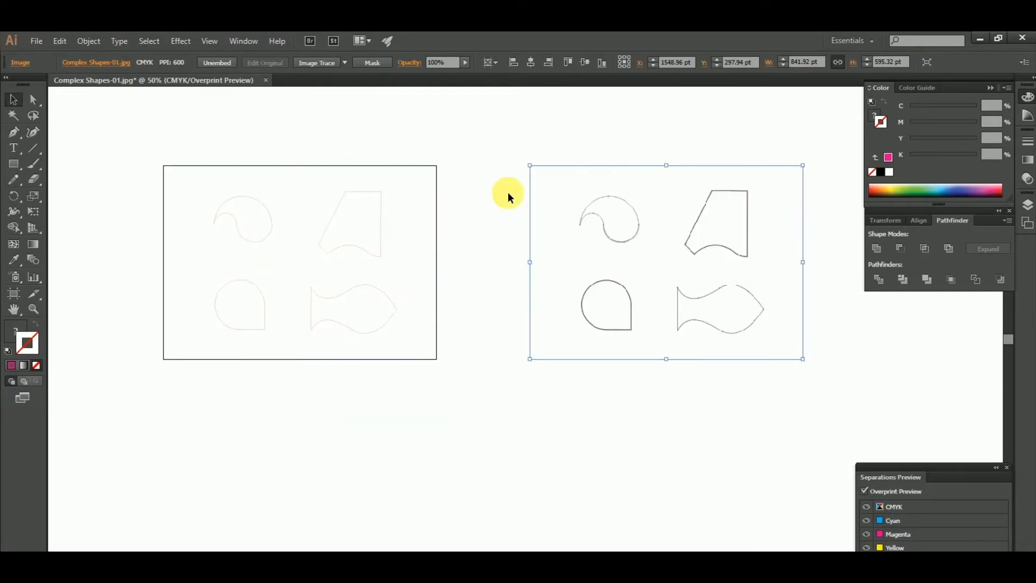
scroll(433, 259, up, 1)
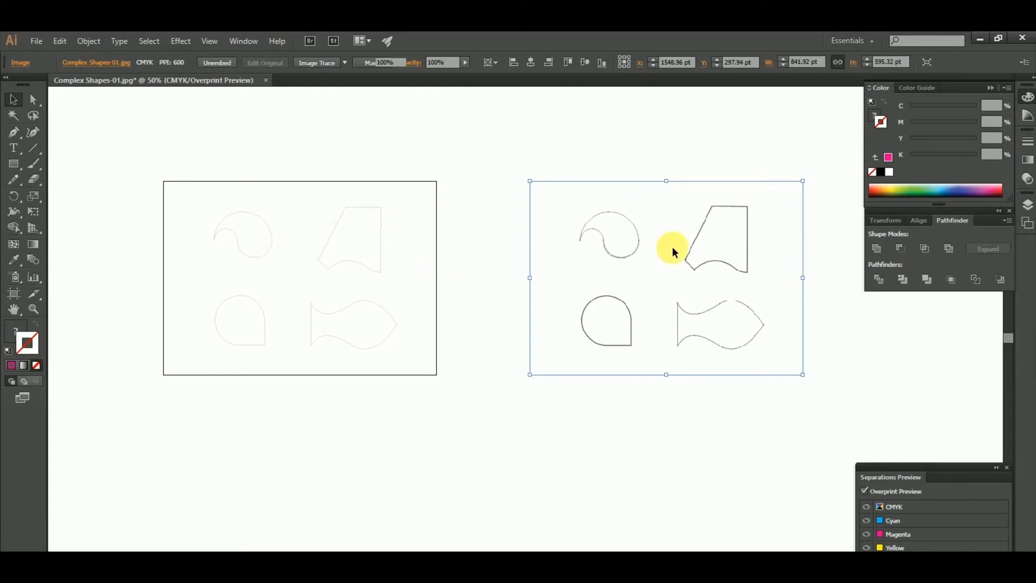
key(ctrl+2)
click(704, 243)
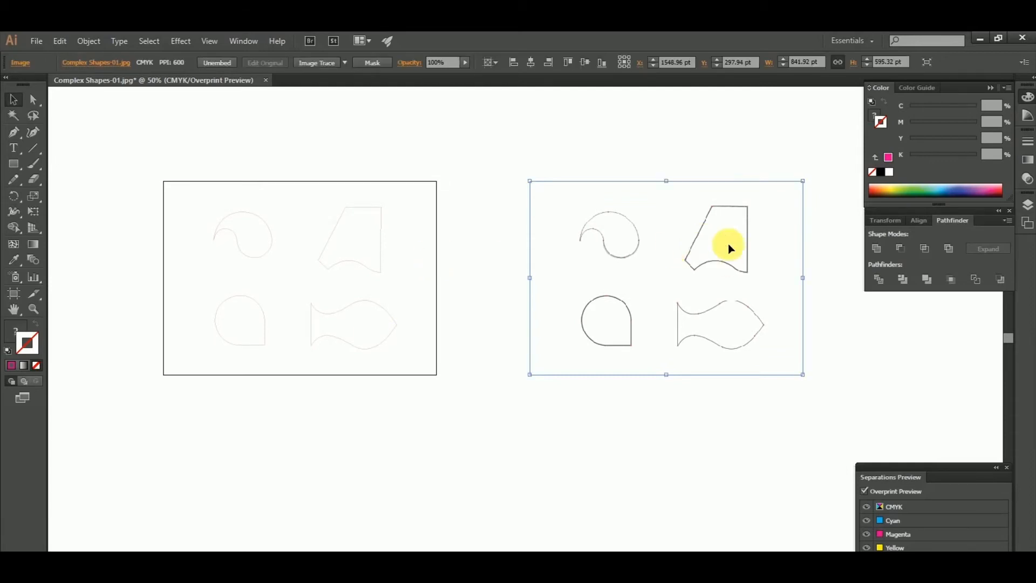